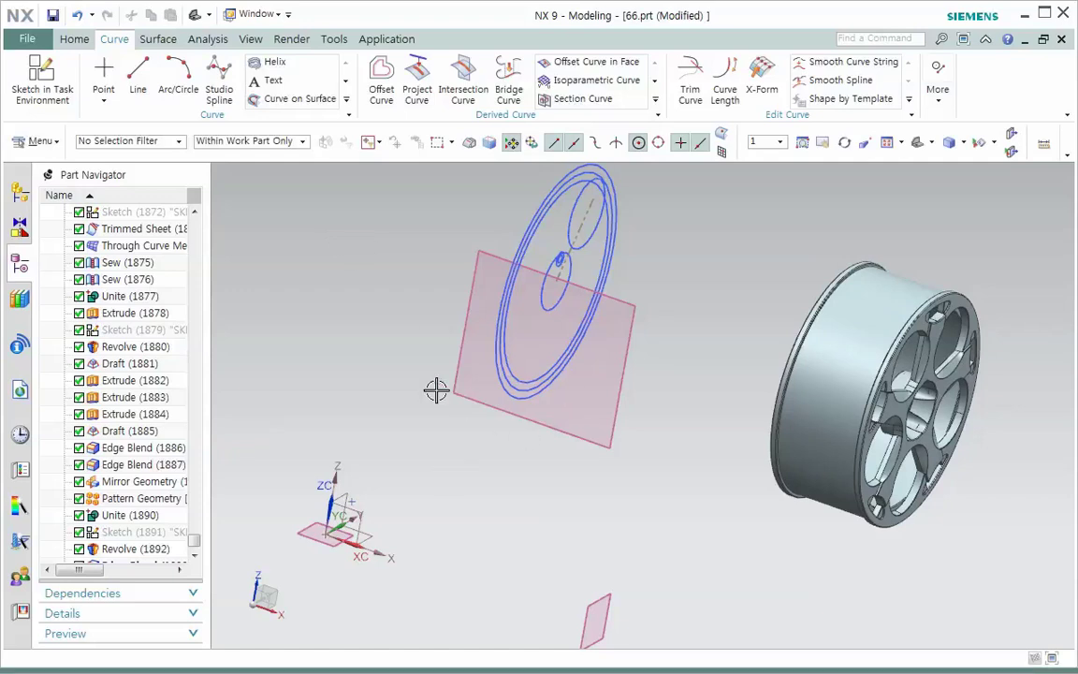
Step: Start an Intersection Curve with the wheel's outer barrel face and the tangent faces of its spoke-side flange as the first set
{"action": "key", "text": "ctrl+alt+f"}
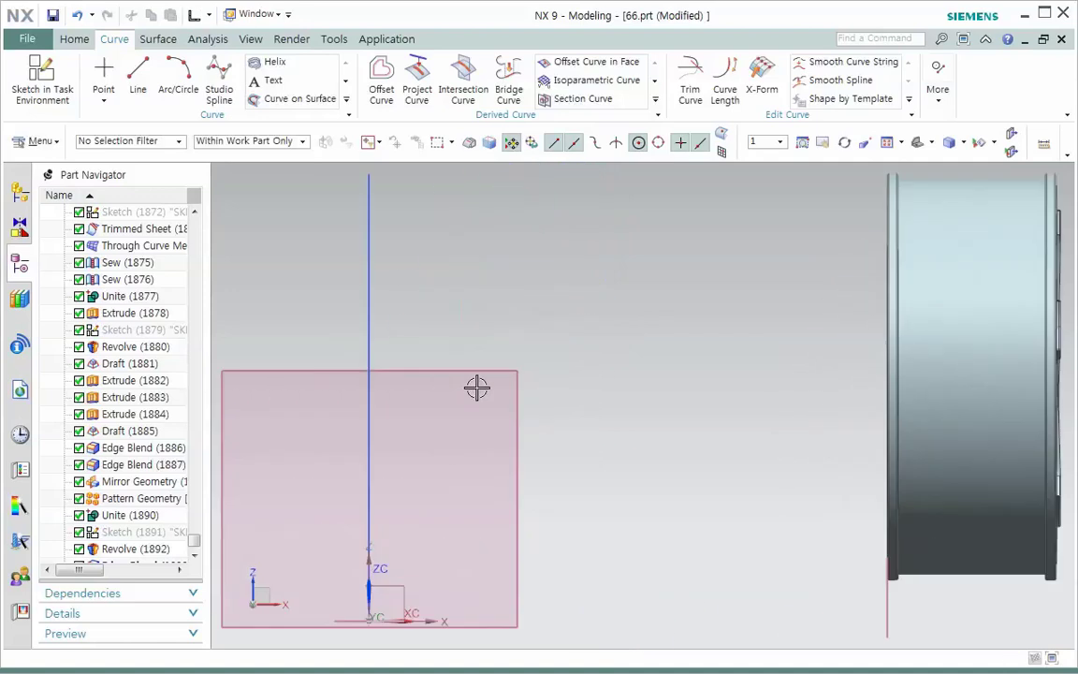
{"action": "mouse_move", "coordinate": [952, 321]}
{"action": "middle_mouse_down", "text": "shift"}
{"action": "mouse_move", "coordinate": [659, 330]}
{"action": "mouse_move", "coordinate": [516, 440]}
{"action": "middle_mouse_up", "text": "shift"}
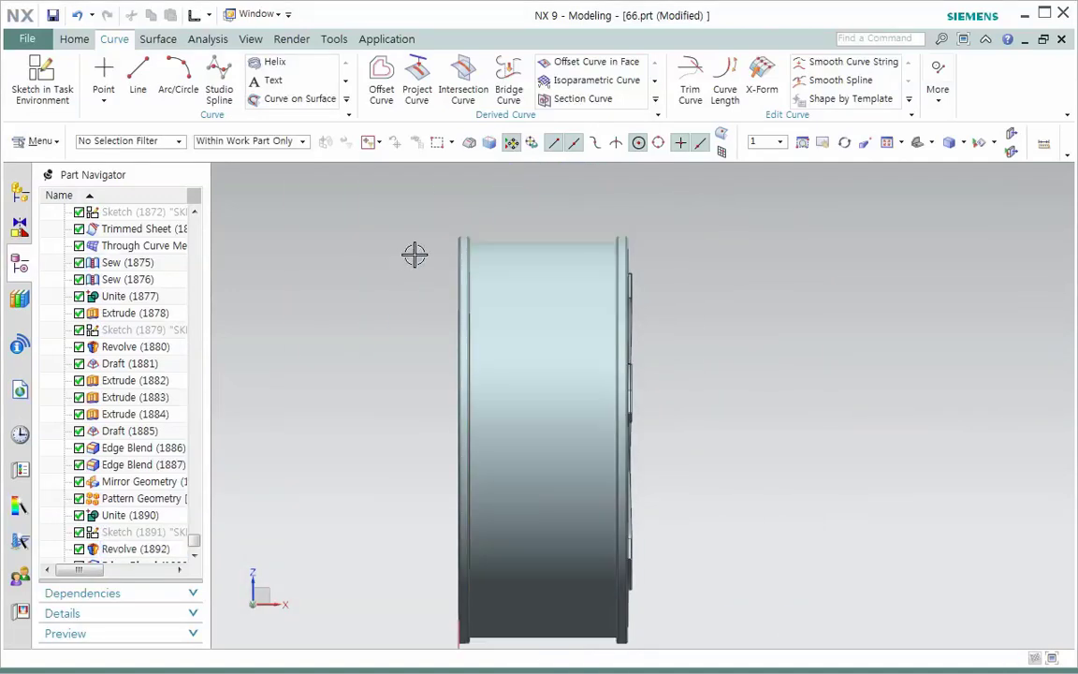
{"action": "left_click", "coordinate": [462, 77]}
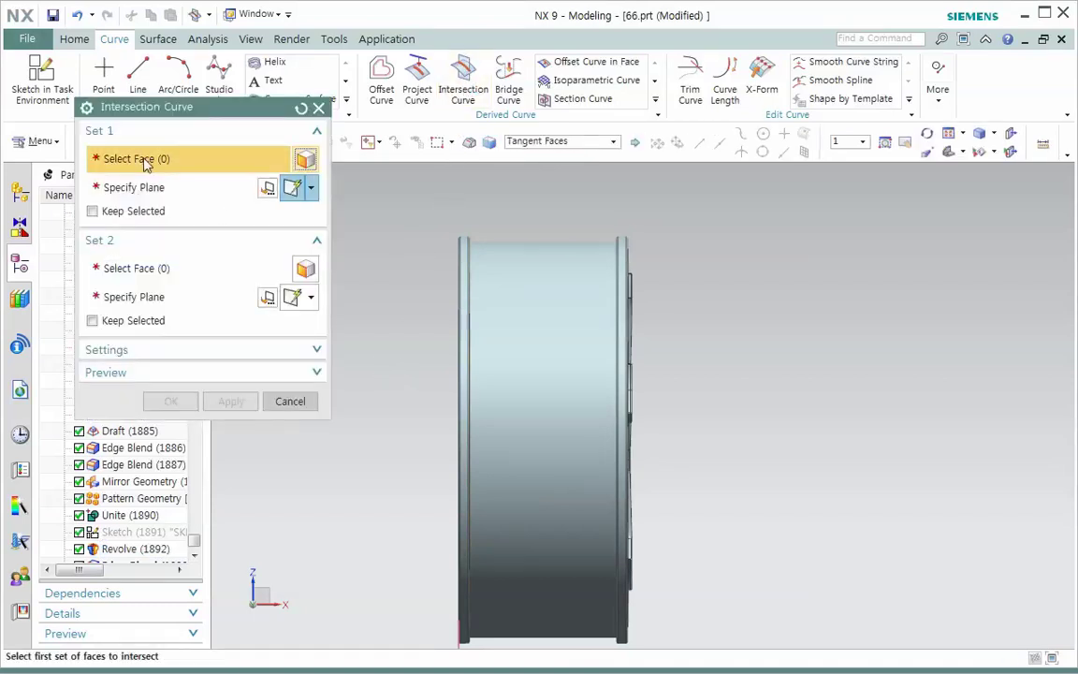
{"action": "left_click", "coordinate": [561, 270]}
{"action": "scroll", "coordinate": [575, 264], "scroll_direction": "up", "scroll_amount": 5}
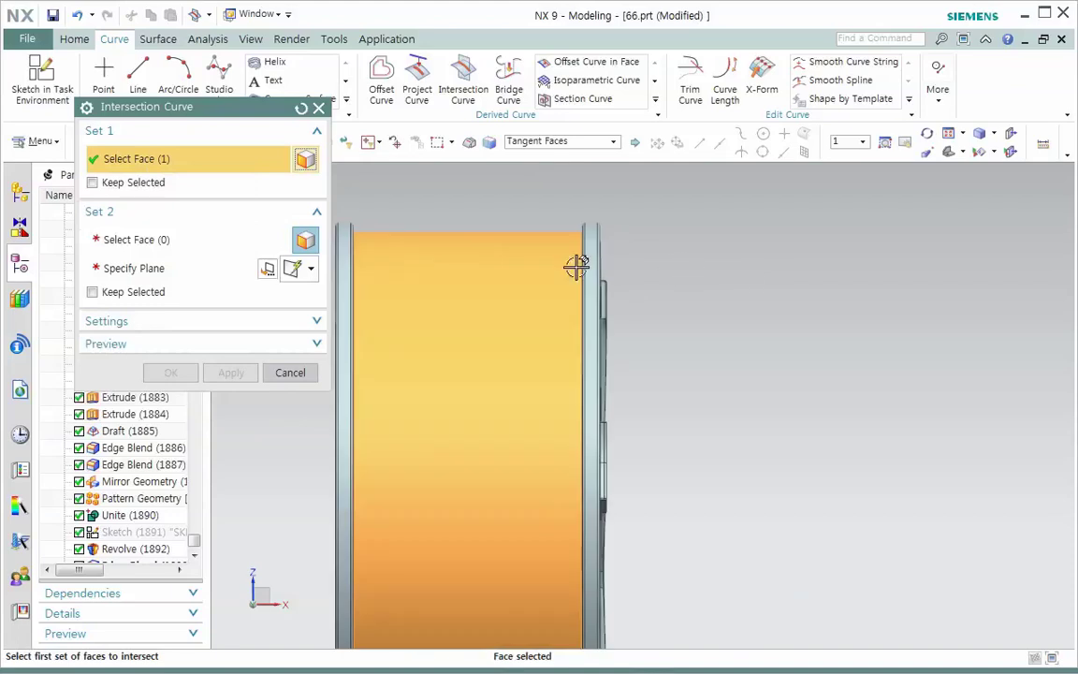
{"action": "scroll", "coordinate": [590, 248], "scroll_direction": "up", "scroll_amount": 1}
{"action": "left_click", "coordinate": [646, 212]}
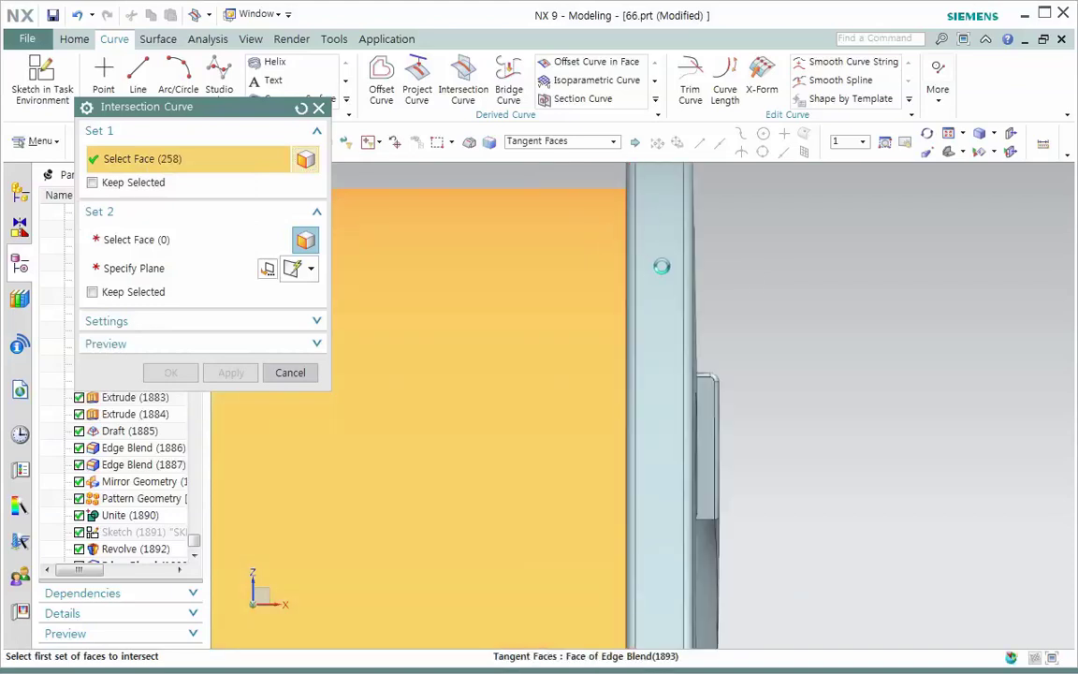
{"action": "middle_click_drag", "start_coordinate": [646, 265], "coordinate": [711, 302]}
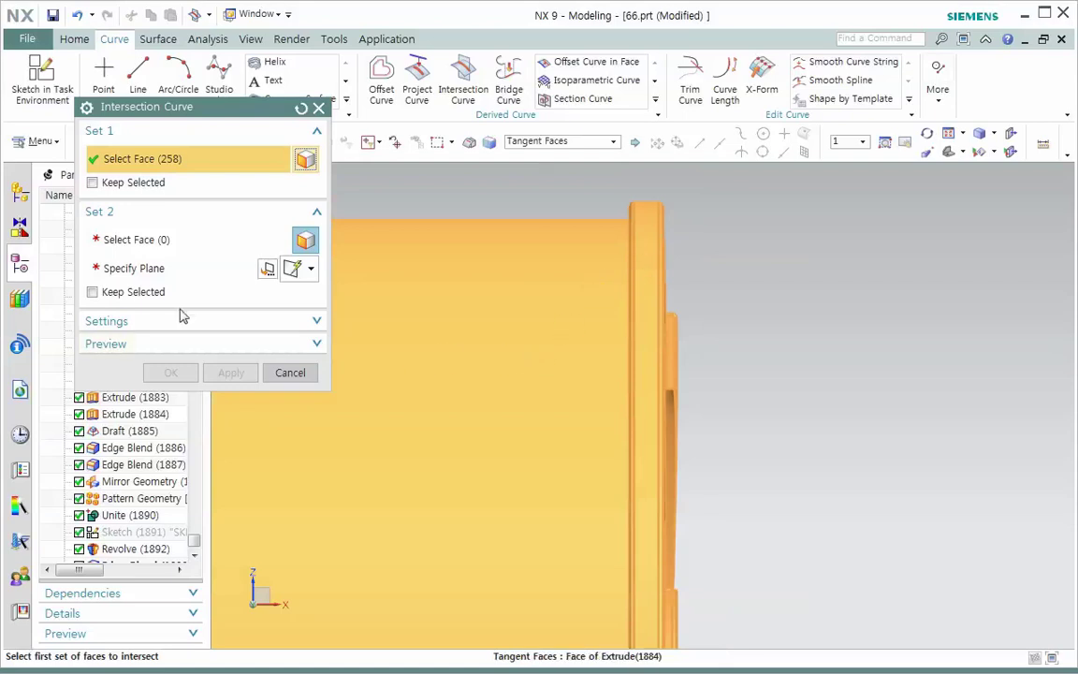
Step: Use the large vertical datum plane crossing the circle sketch as the second set and create the intersection curves
{"action": "left_click", "coordinate": [152, 272]}
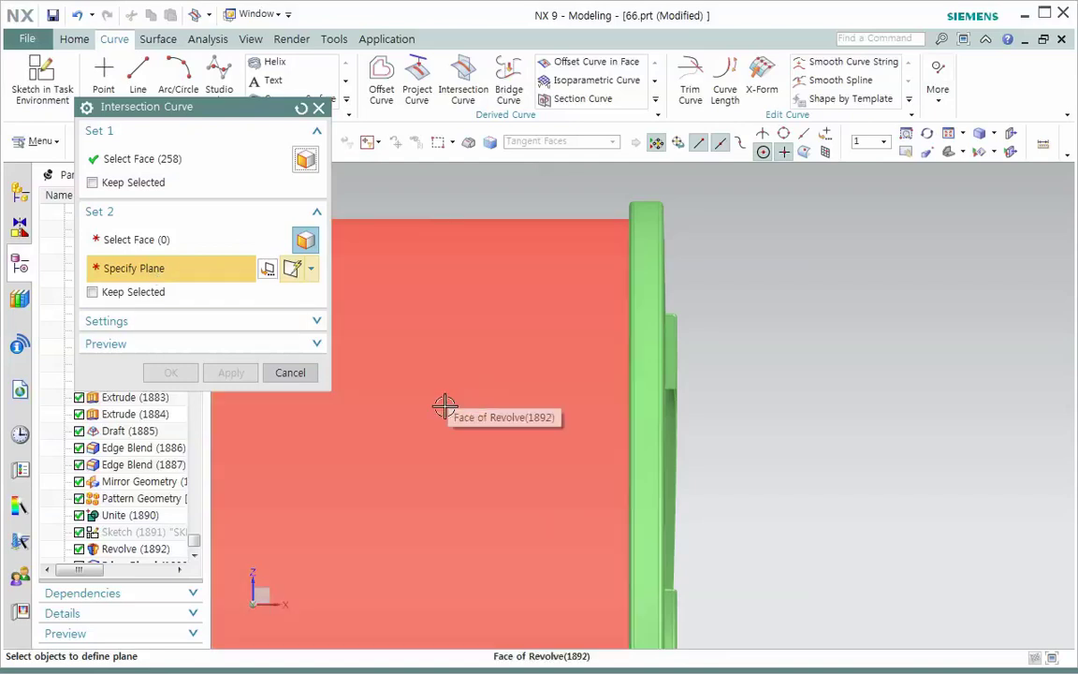
{"action": "scroll", "coordinate": [381, 491], "scroll_direction": "down", "scroll_amount": 5}
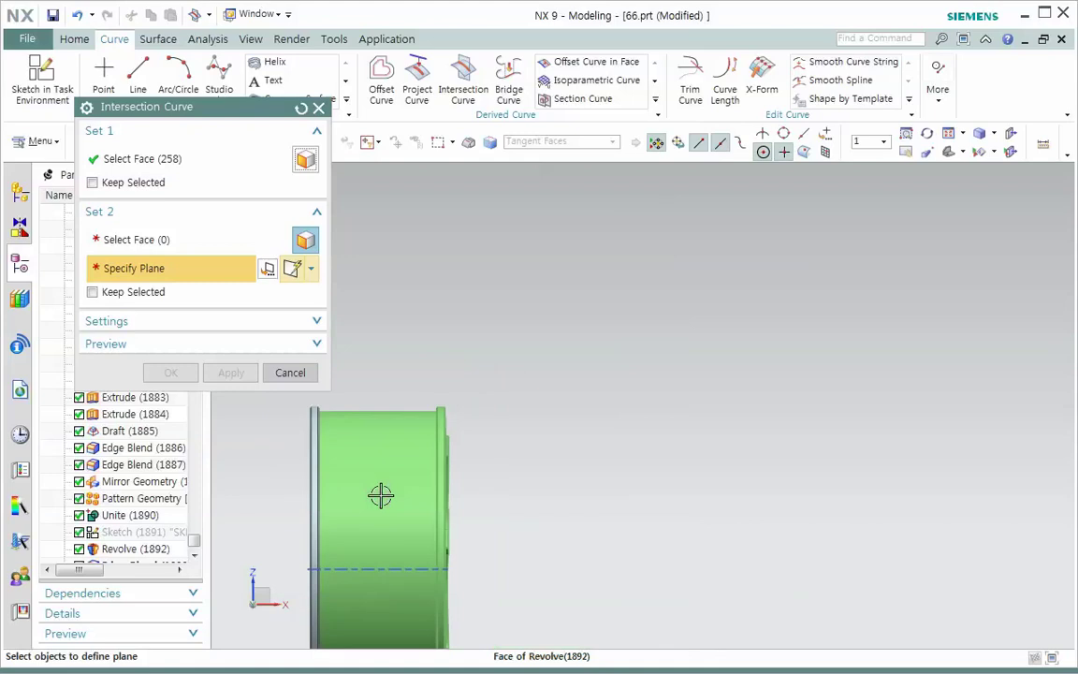
{"action": "middle_click_drag", "start_coordinate": [380, 491], "coordinate": [860, 351], "text": "shift"}
{"action": "middle_click_drag", "start_coordinate": [587, 527], "coordinate": [646, 351], "text": "shift"}
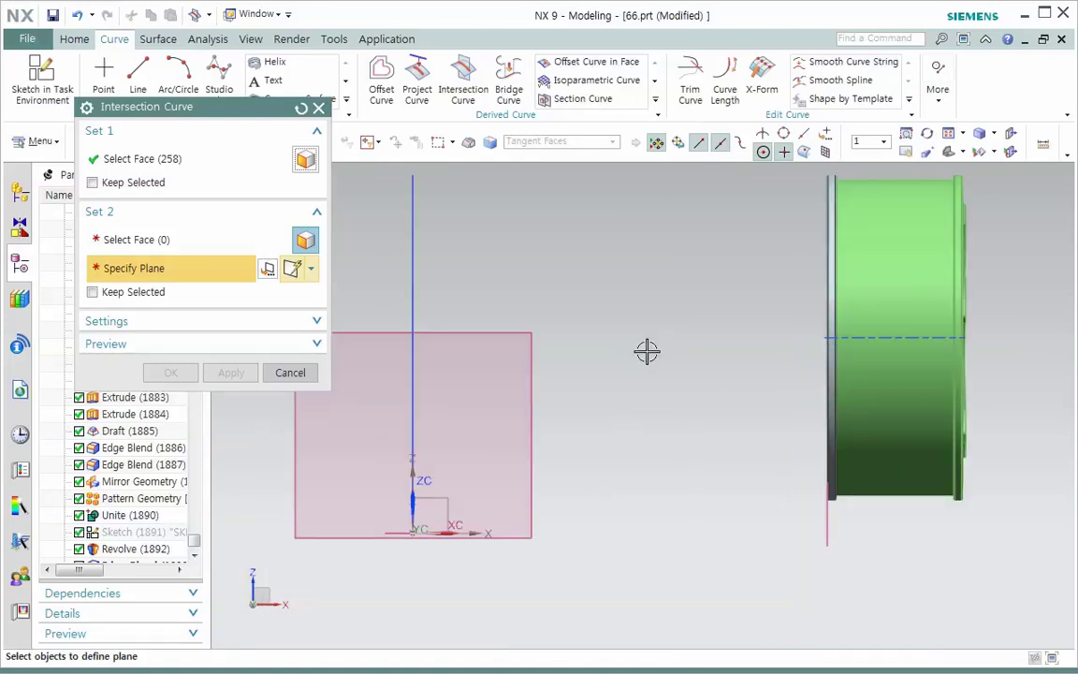
{"action": "left_click", "coordinate": [544, 391]}
{"action": "mouse_move", "coordinate": [600, 476]}
{"action": "middle_mouse_down"}
{"action": "mouse_move", "coordinate": [575, 492]}
{"action": "mouse_move", "coordinate": [602, 467]}
{"action": "middle_mouse_up"}
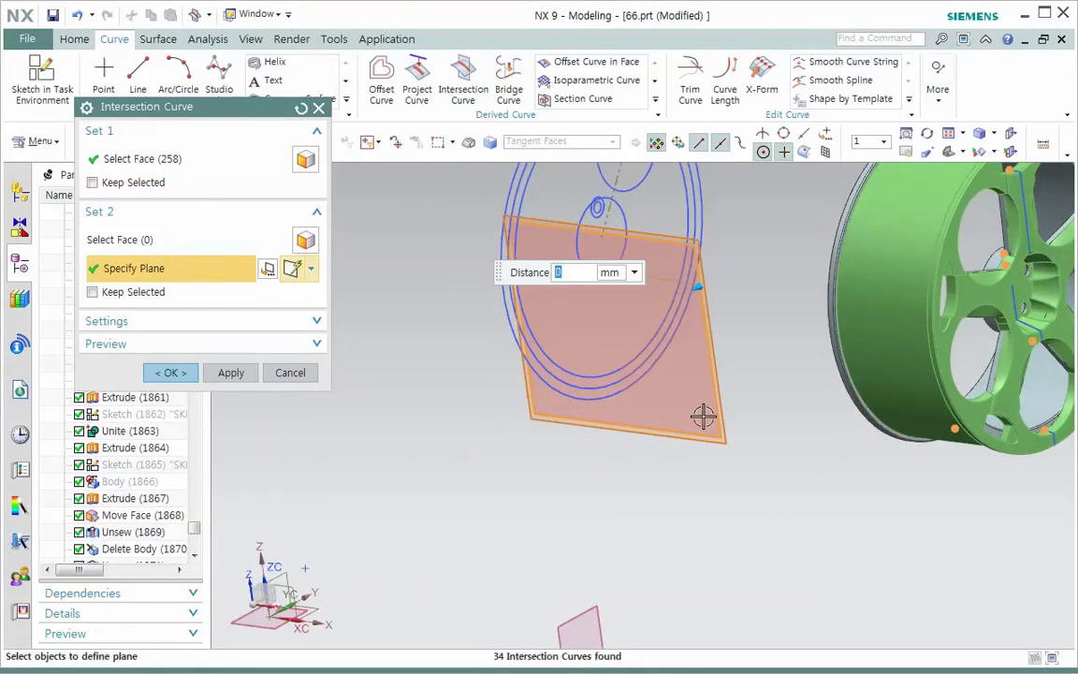
{"action": "left_click", "coordinate": [736, 454]}
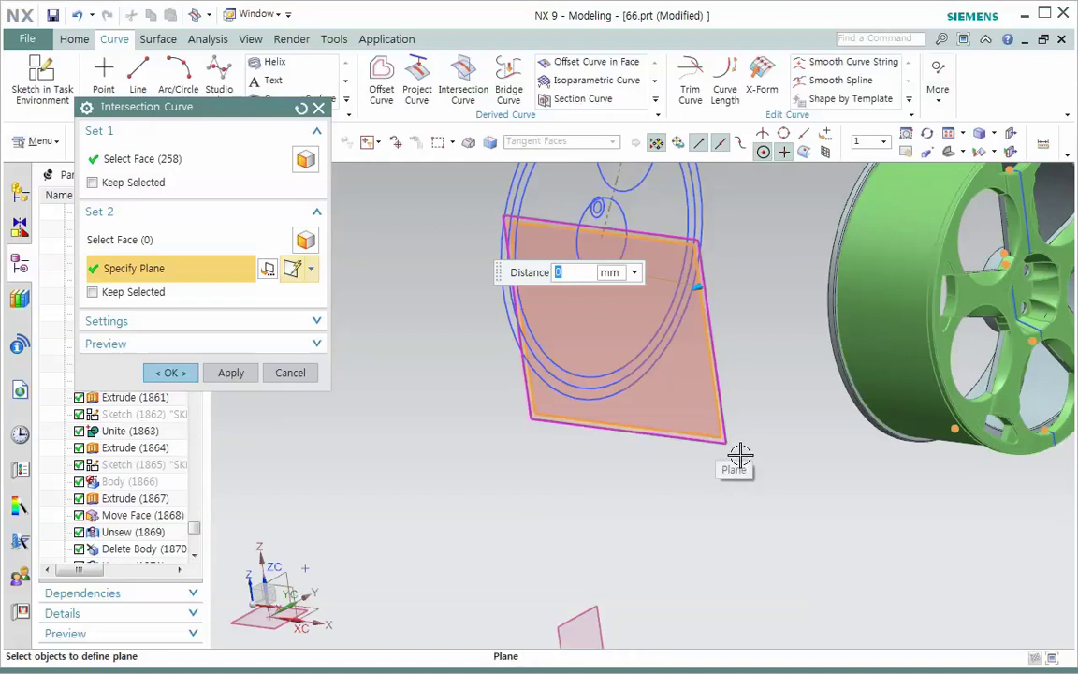
{"action": "scroll", "coordinate": [717, 397], "scroll_direction": "down", "scroll_amount": 3}
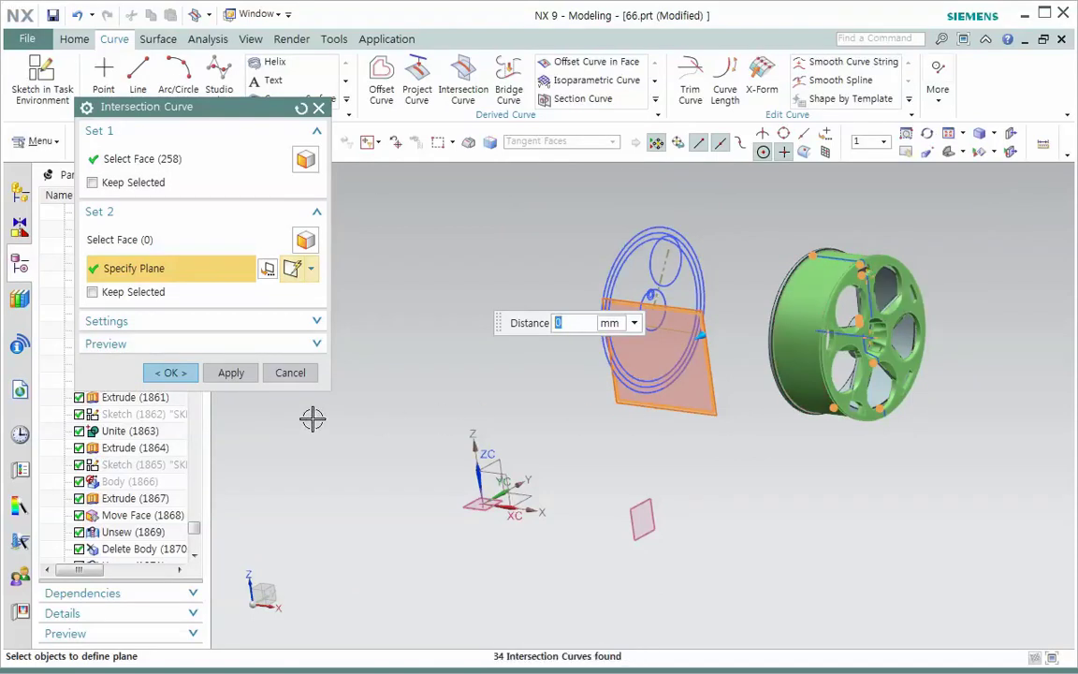
{"action": "left_click", "coordinate": [171, 373]}
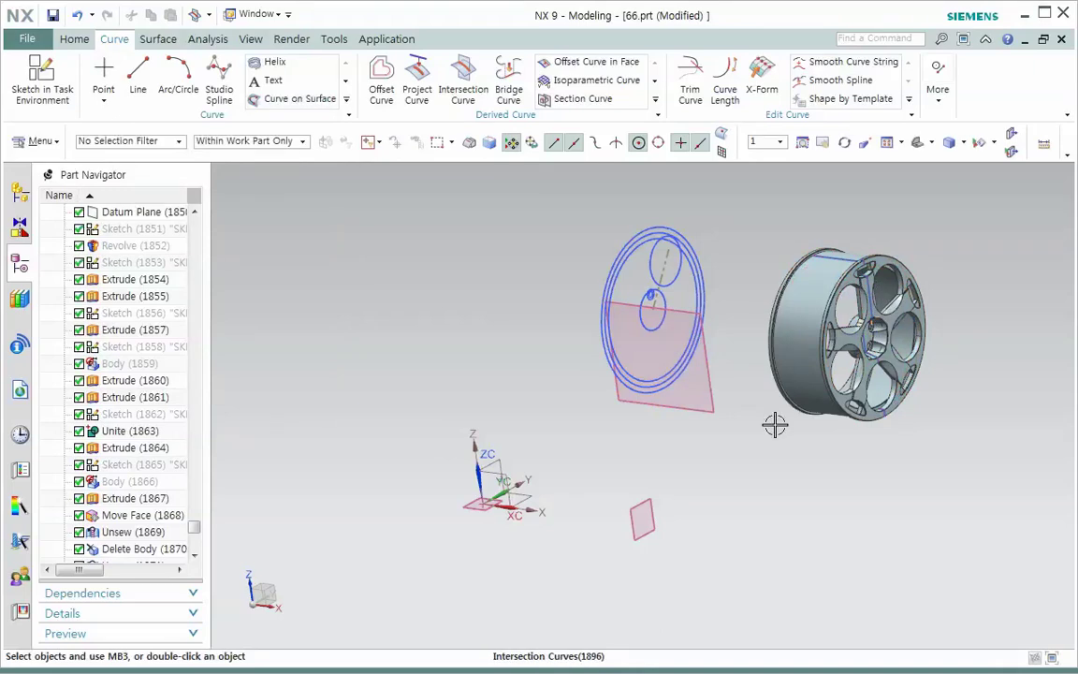
Step: Create a sketch on the large vertical datum plane crossing the circle sketch
{"action": "middle_click_drag", "start_coordinate": [803, 452], "coordinate": [814, 451]}
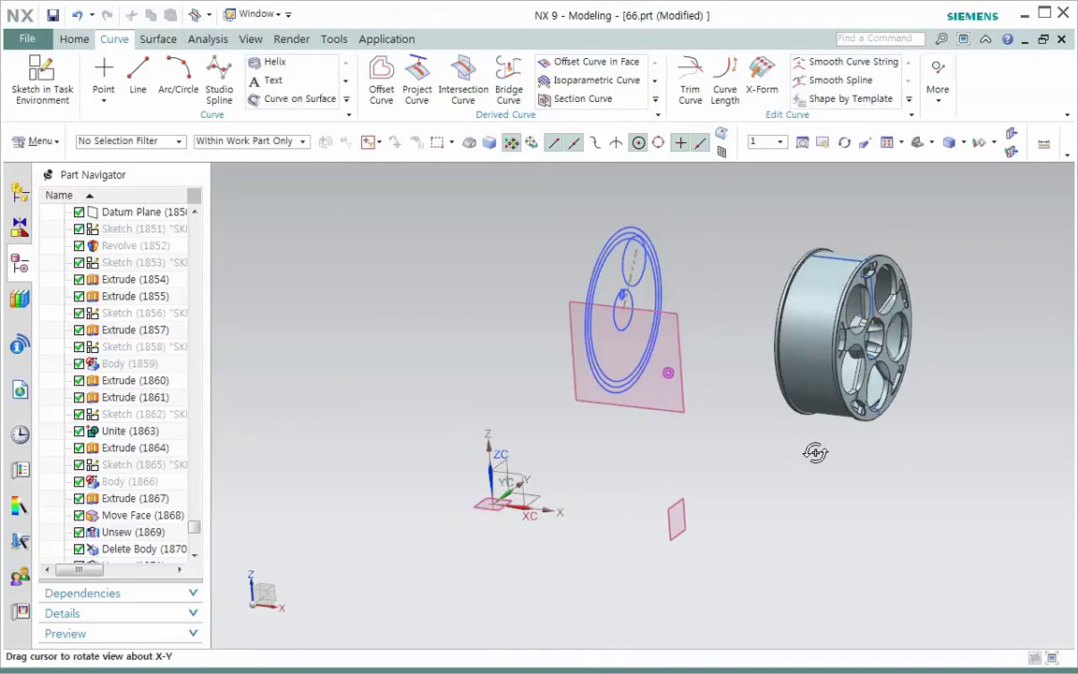
{"action": "left_click", "coordinate": [41, 77]}
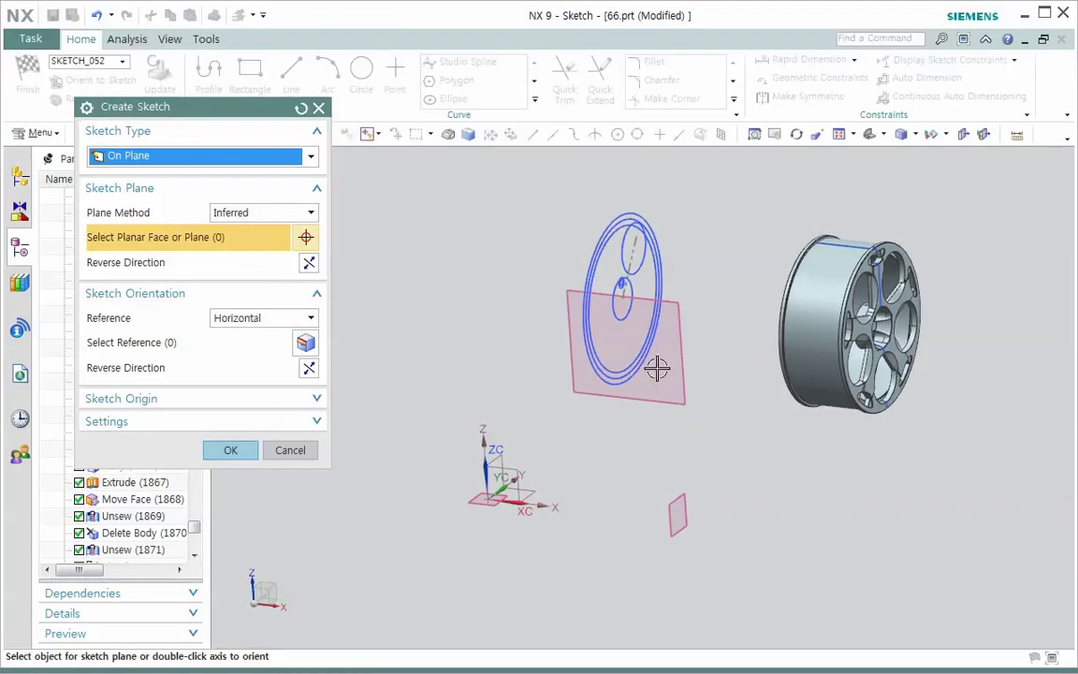
{"action": "left_click", "coordinate": [693, 402]}
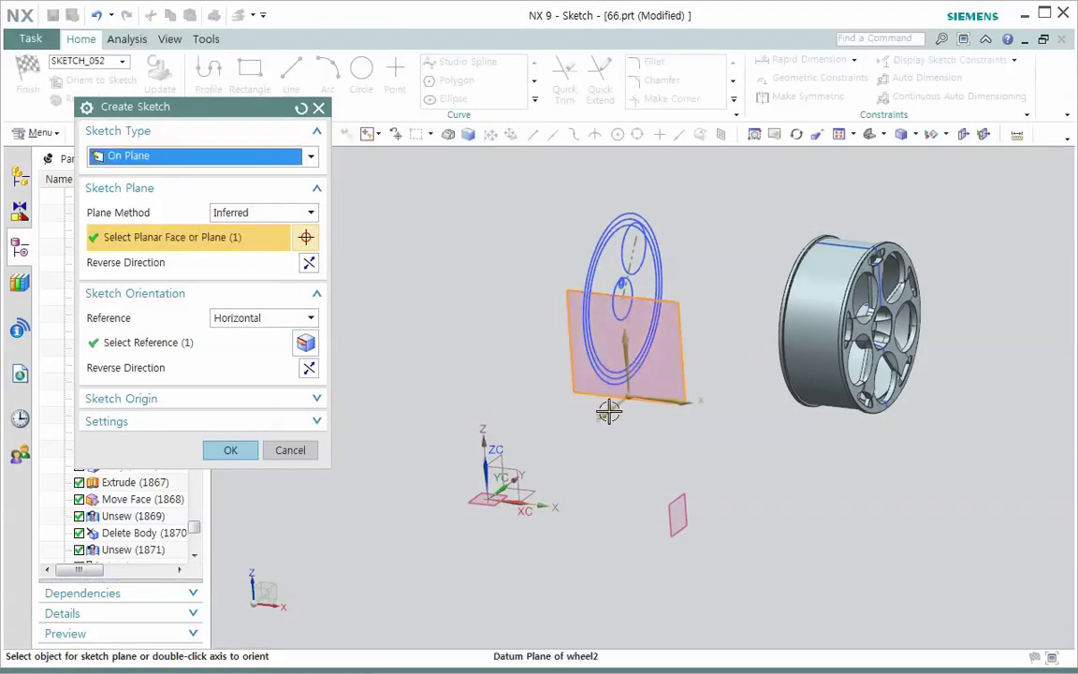
{"action": "left_click", "coordinate": [242, 455]}
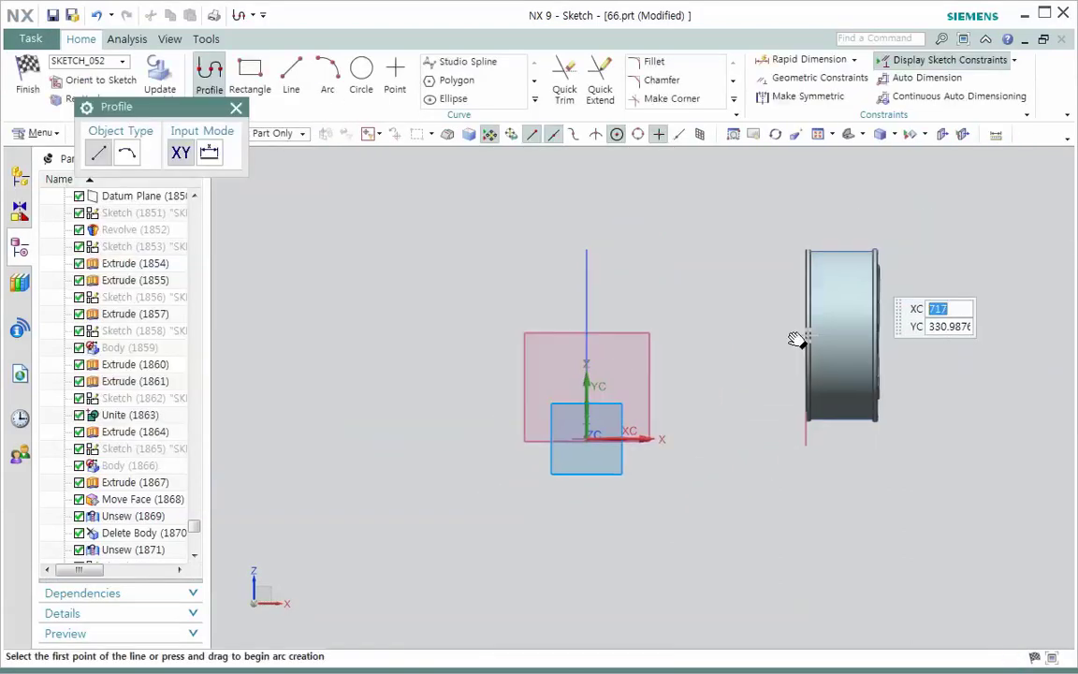
Step: Project the rim's barrel line, the spoke-side flange's inner side and top lines, and their connecting corner arc into the sketch
{"action": "middle_click_drag", "start_coordinate": [794, 340], "coordinate": [630, 400], "text": "shift"}
{"action": "scroll", "coordinate": [686, 337], "scroll_direction": "up", "scroll_amount": 5}
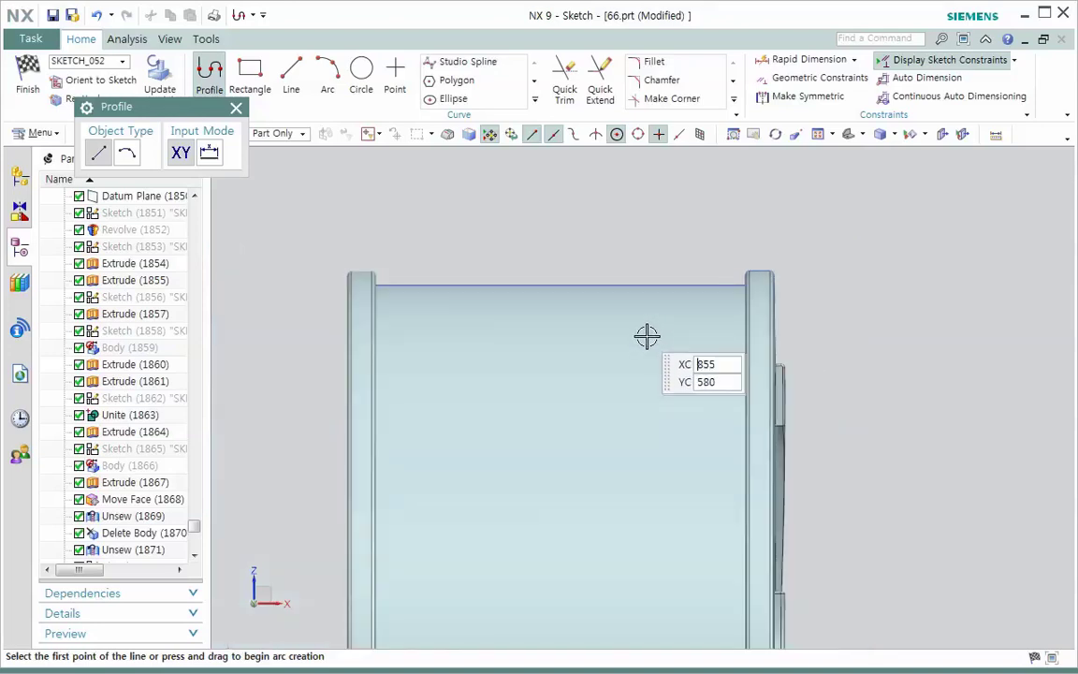
{"action": "middle_click_drag", "start_coordinate": [640, 349], "coordinate": [652, 354]}
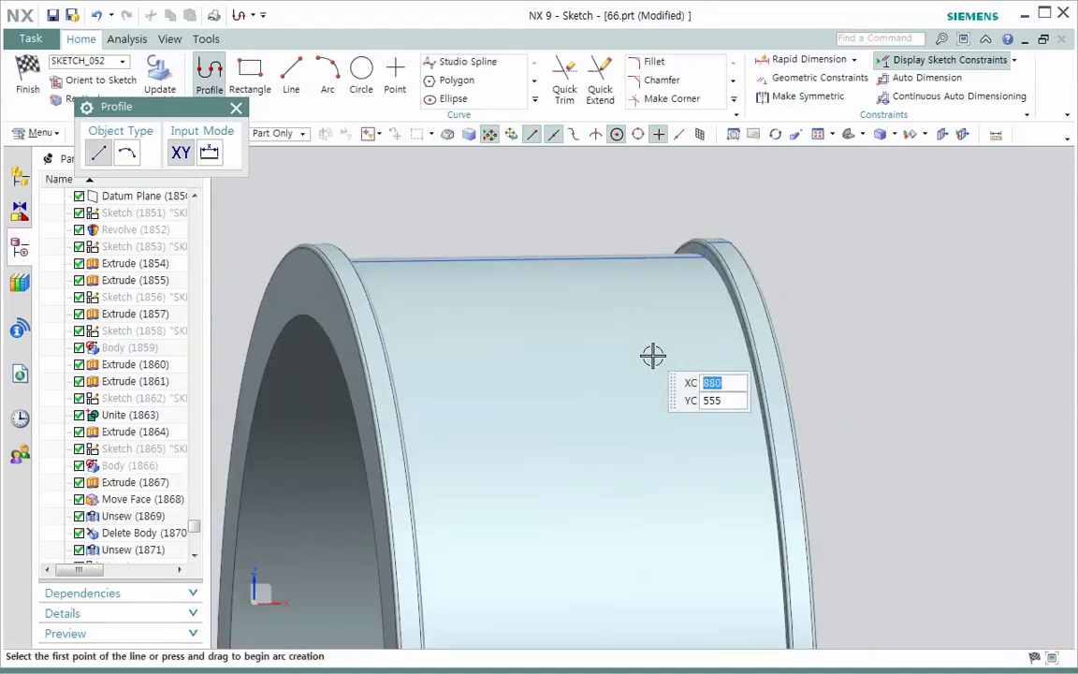
{"action": "left_click", "coordinate": [94, 79]}
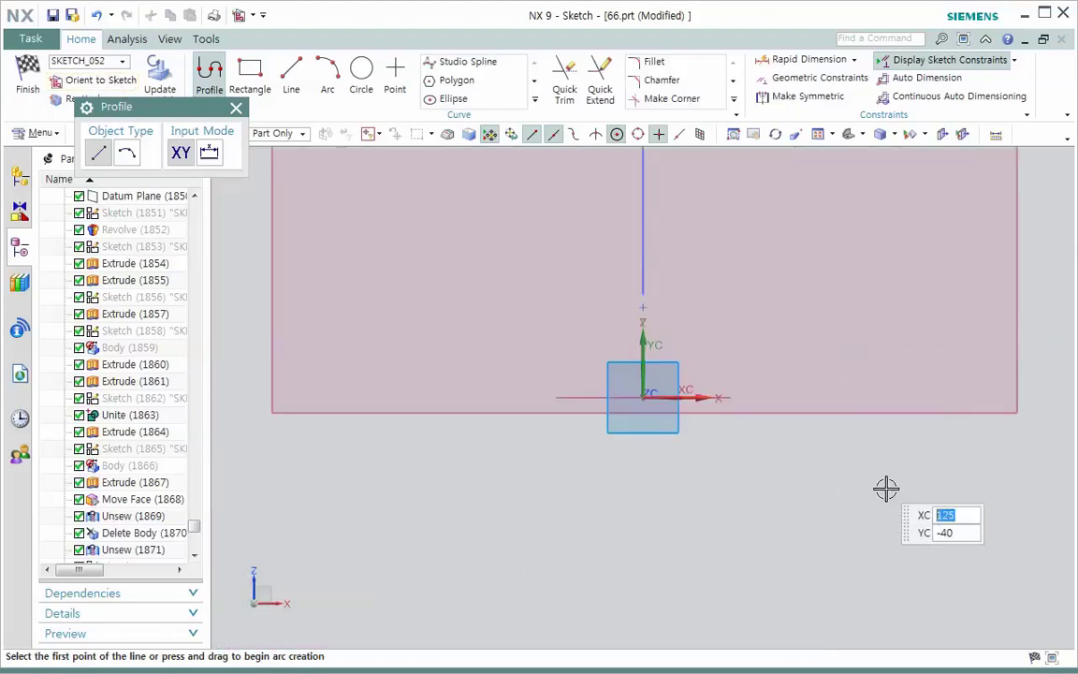
{"action": "mouse_move", "coordinate": [878, 493]}
{"action": "middle_mouse_down"}
{"action": "mouse_move", "coordinate": [835, 535]}
{"action": "mouse_move", "coordinate": [871, 368]}
{"action": "mouse_move", "coordinate": [954, 280]}
{"action": "mouse_move", "coordinate": [731, 351]}
{"action": "mouse_move", "coordinate": [631, 354]}
{"action": "middle_mouse_up"}
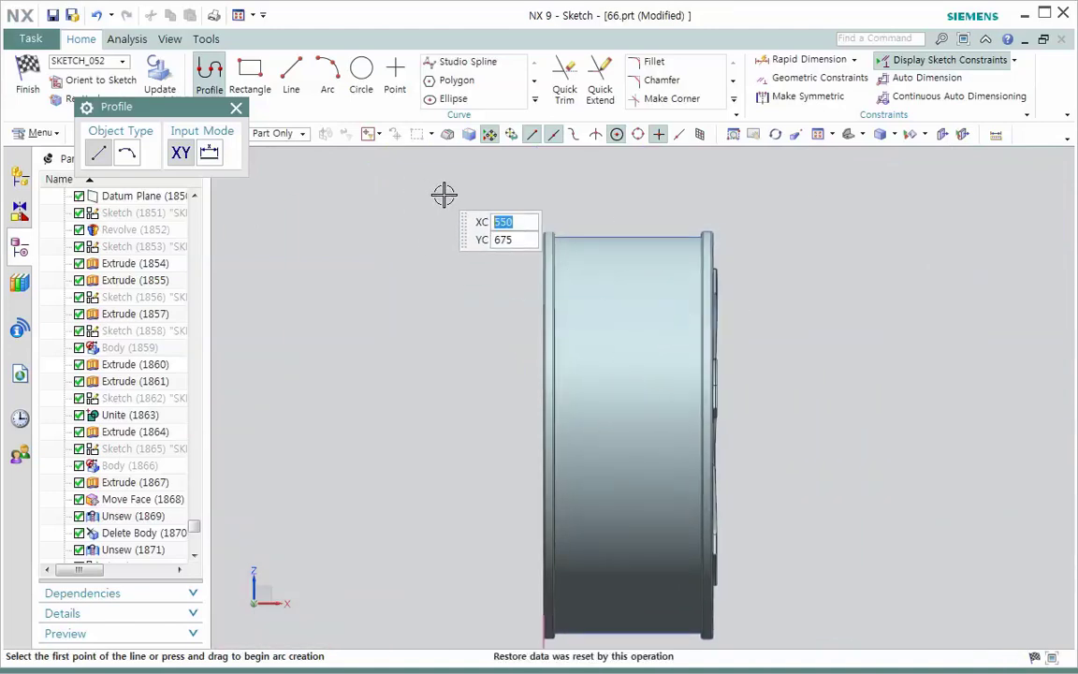
{"action": "left_click", "coordinate": [536, 101]}
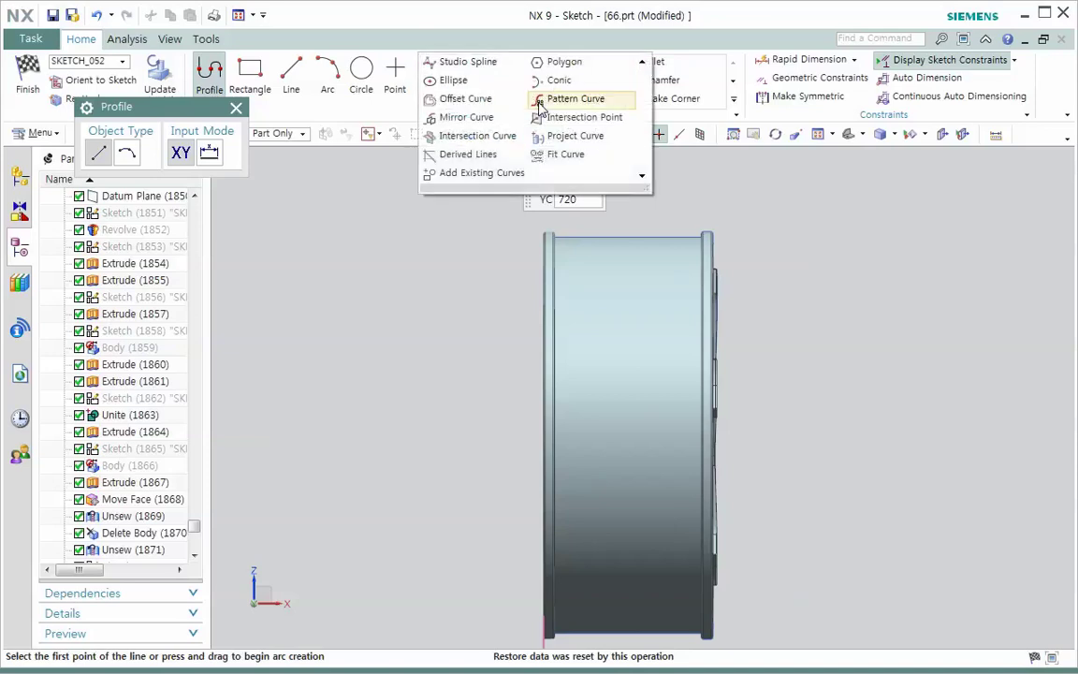
{"action": "left_click", "coordinate": [562, 138]}
{"action": "scroll", "coordinate": [754, 260], "scroll_direction": "up", "scroll_amount": 5}
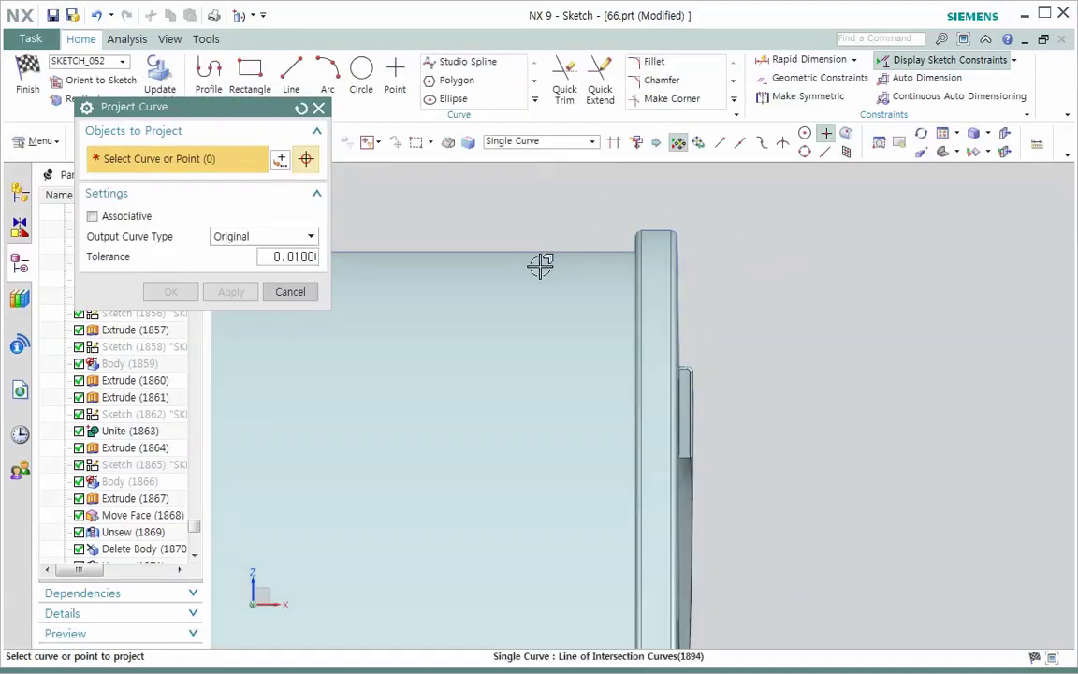
{"action": "left_click", "coordinate": [541, 263]}
{"action": "scroll", "coordinate": [696, 250], "scroll_direction": "up", "scroll_amount": 3}
{"action": "scroll", "coordinate": [655, 257], "scroll_direction": "up", "scroll_amount": 3}
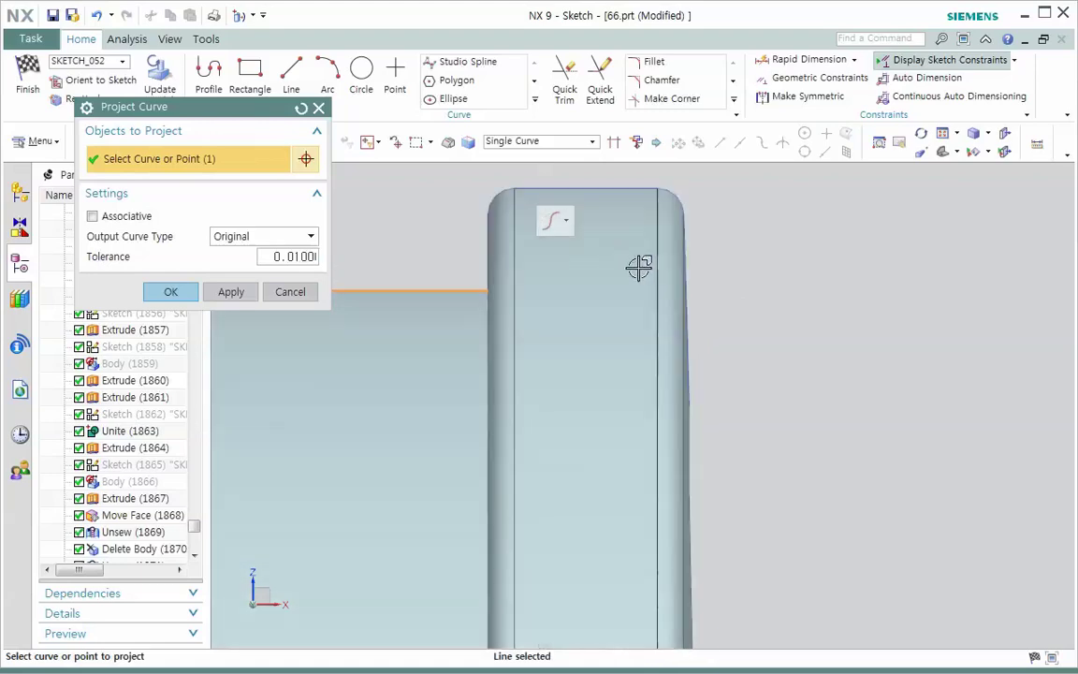
{"action": "left_click", "coordinate": [500, 253]}
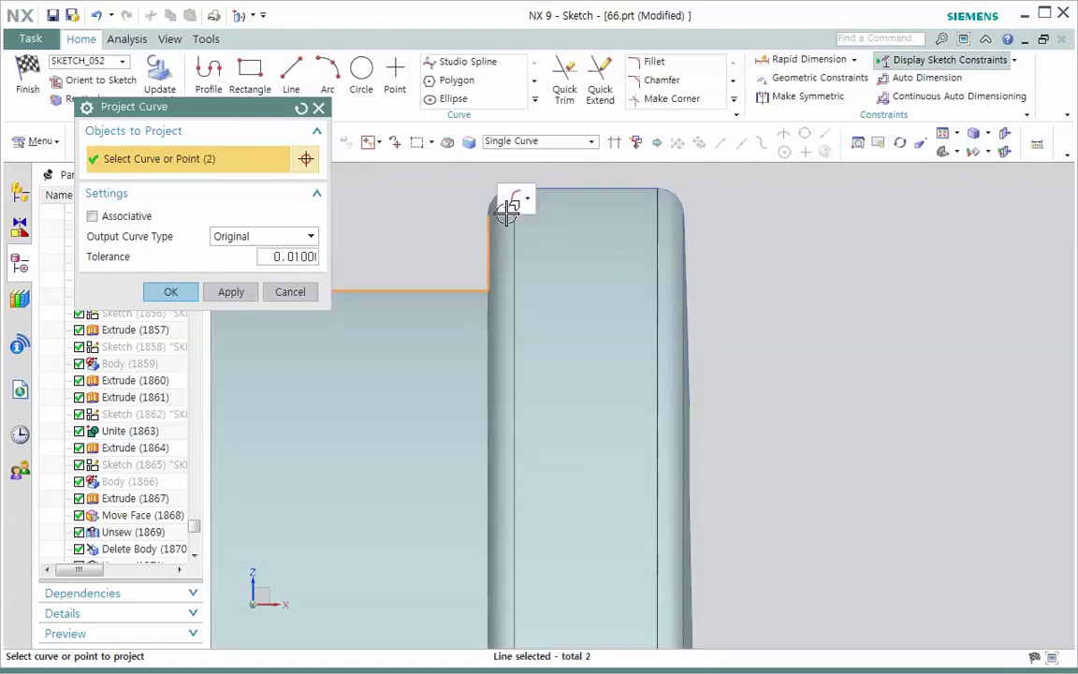
{"action": "left_click", "coordinate": [607, 194]}
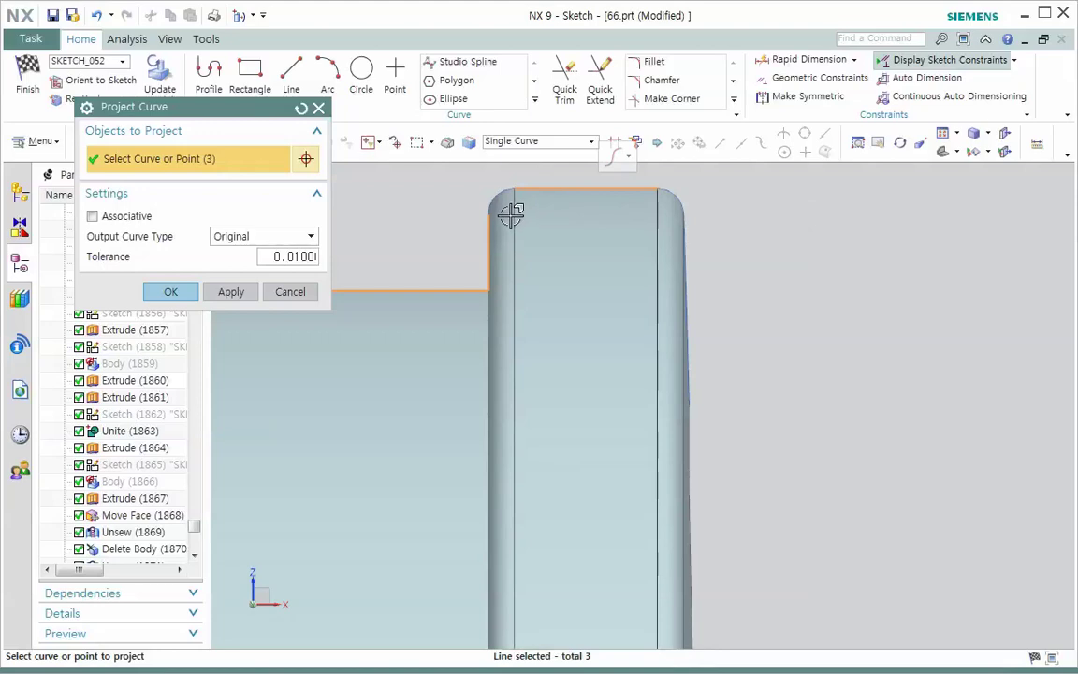
{"action": "middle_click_drag", "start_coordinate": [551, 254], "coordinate": [547, 328]}
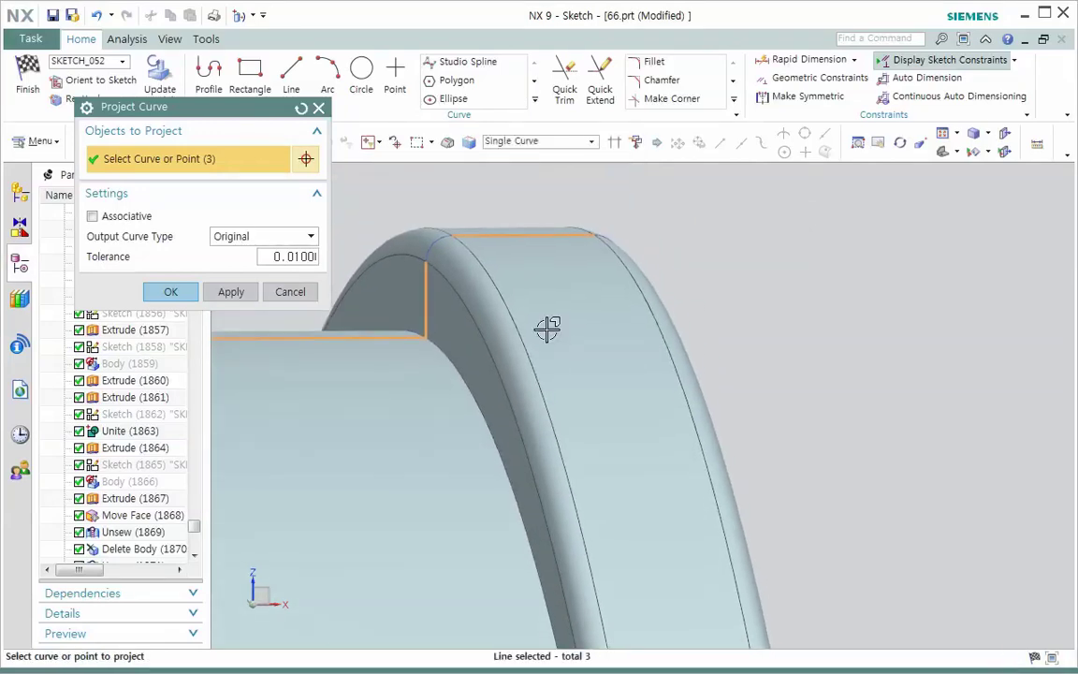
{"action": "left_click", "coordinate": [450, 244]}
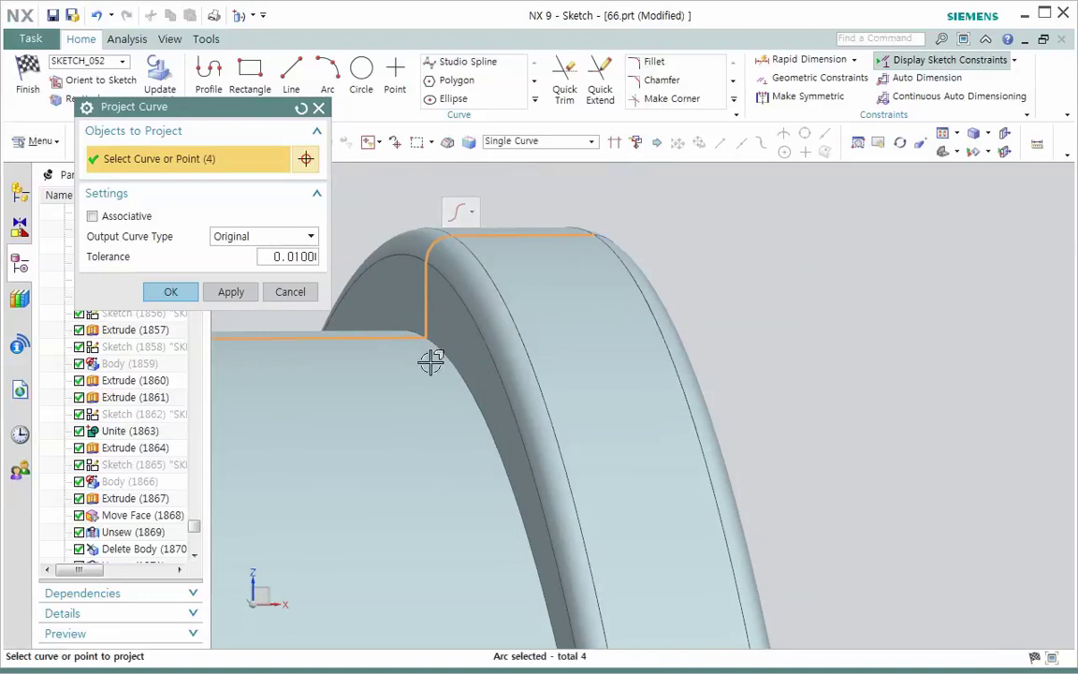
{"action": "left_click", "coordinate": [171, 291]}
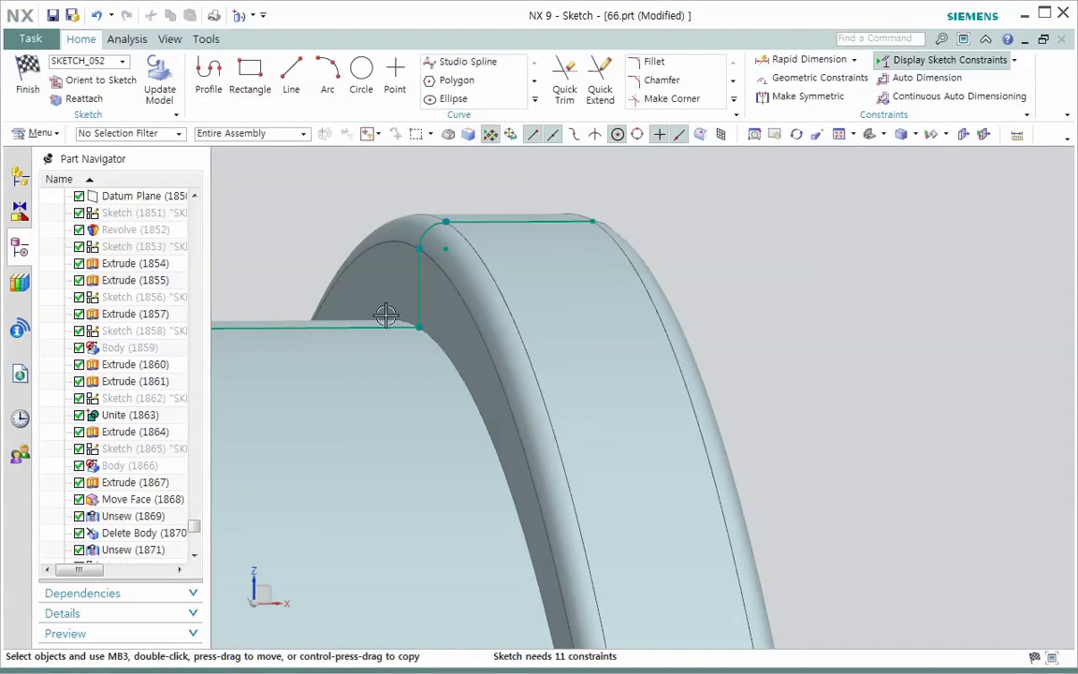
Step: Sketch a horizontal line above the wheel rim, extending past both flanges
{"action": "key", "text": "F8"}
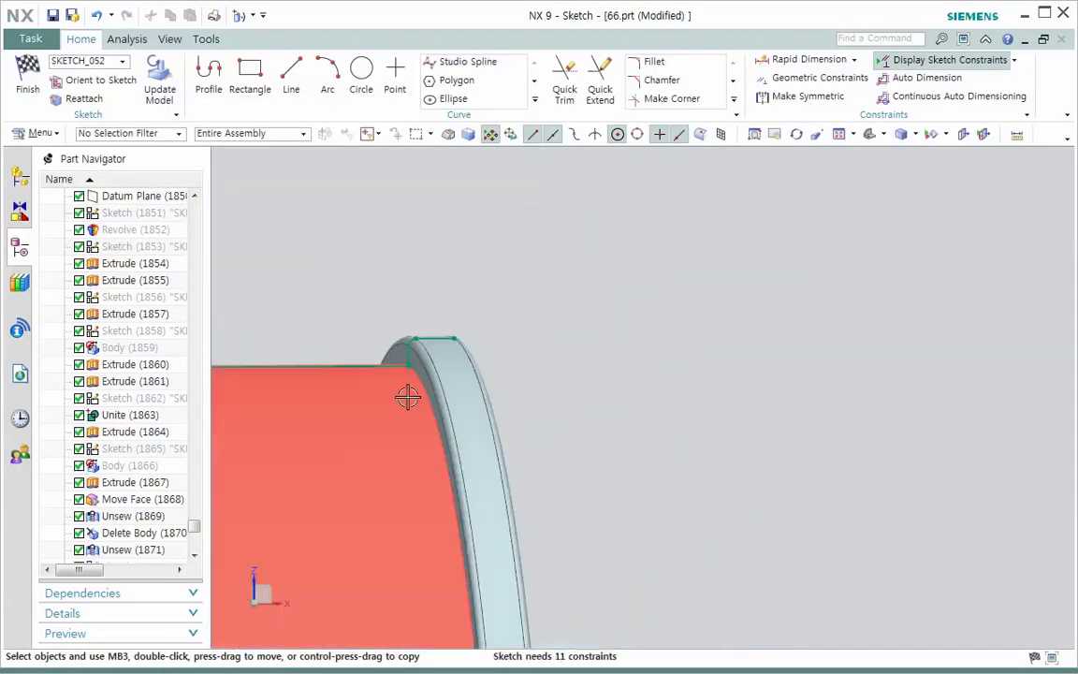
{"action": "scroll", "coordinate": [627, 431], "scroll_direction": "down", "scroll_amount": 2}
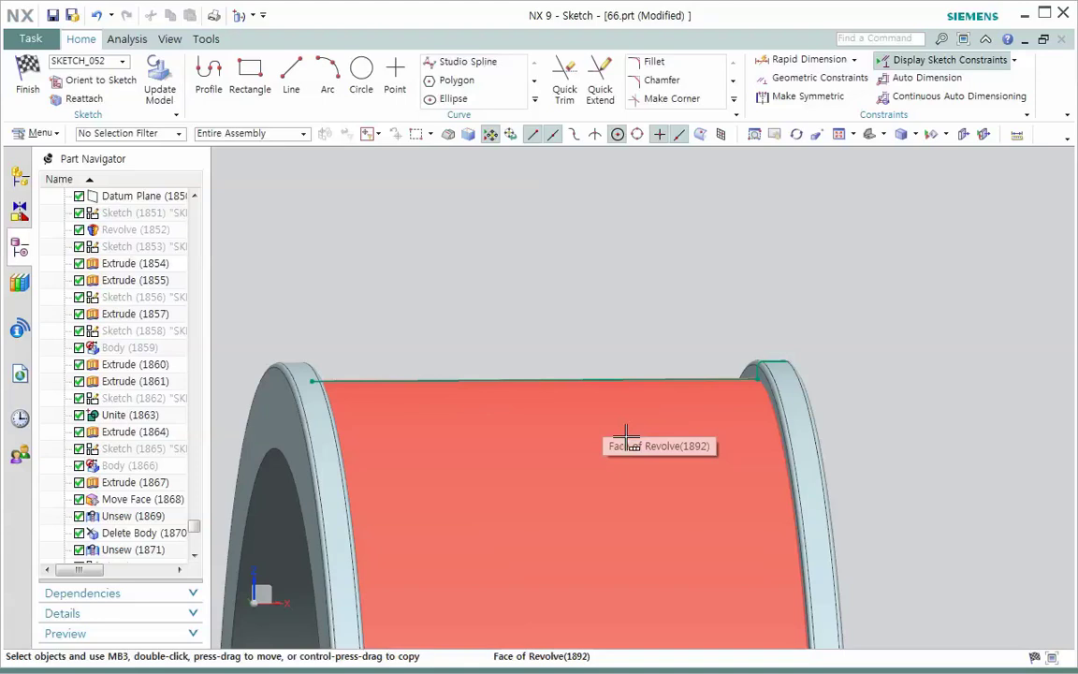
{"action": "key", "text": "F8"}
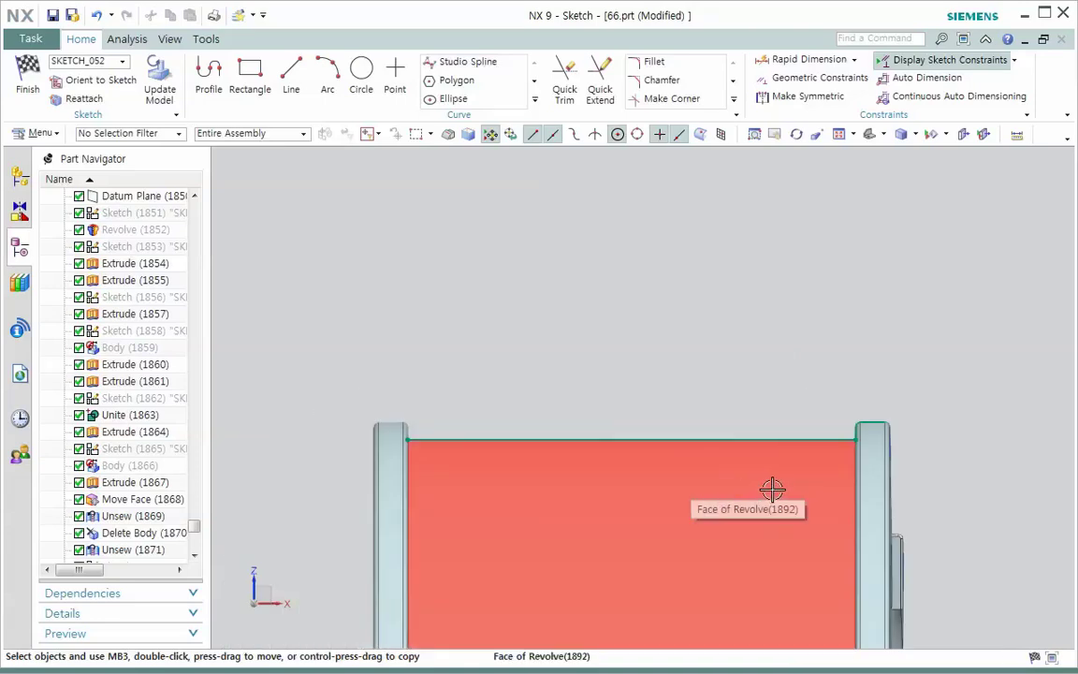
{"action": "middle_click_drag", "start_coordinate": [773, 489], "coordinate": [647, 412], "text": "shift"}
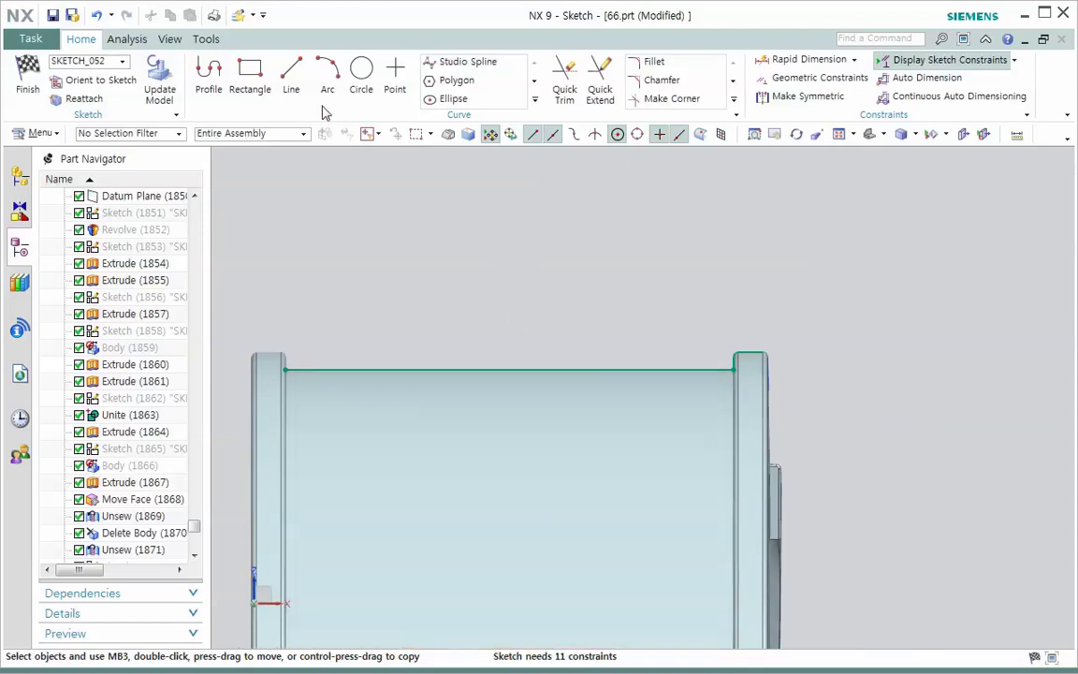
{"action": "left_click", "coordinate": [291, 73]}
{"action": "left_click", "coordinate": [240, 266]}
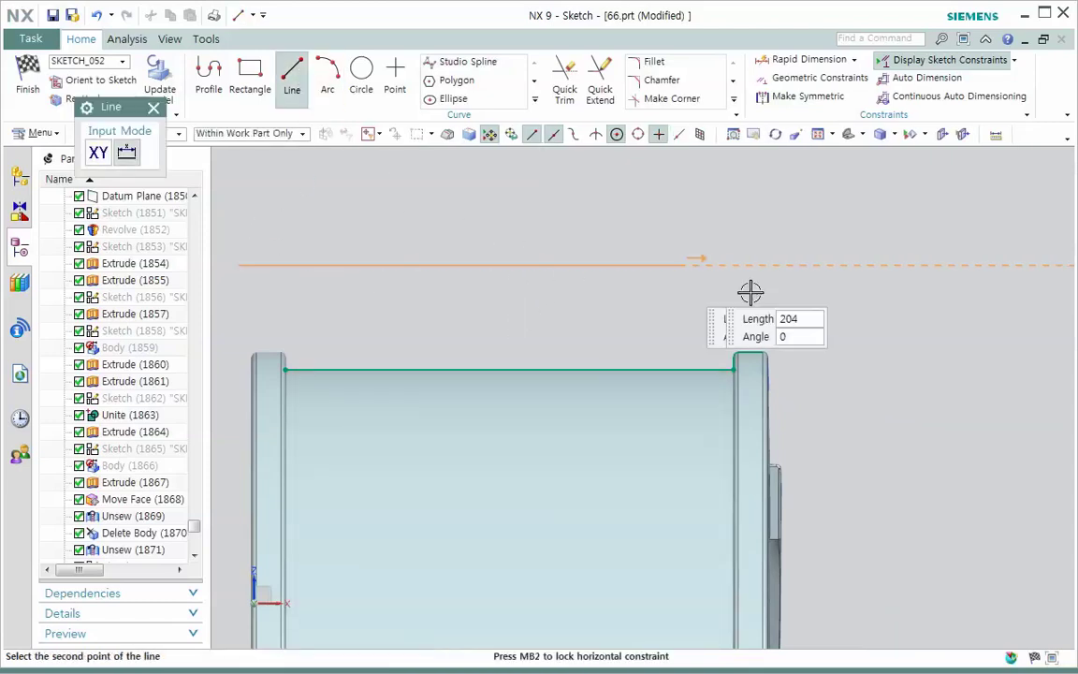
{"action": "left_click", "coordinate": [872, 291]}
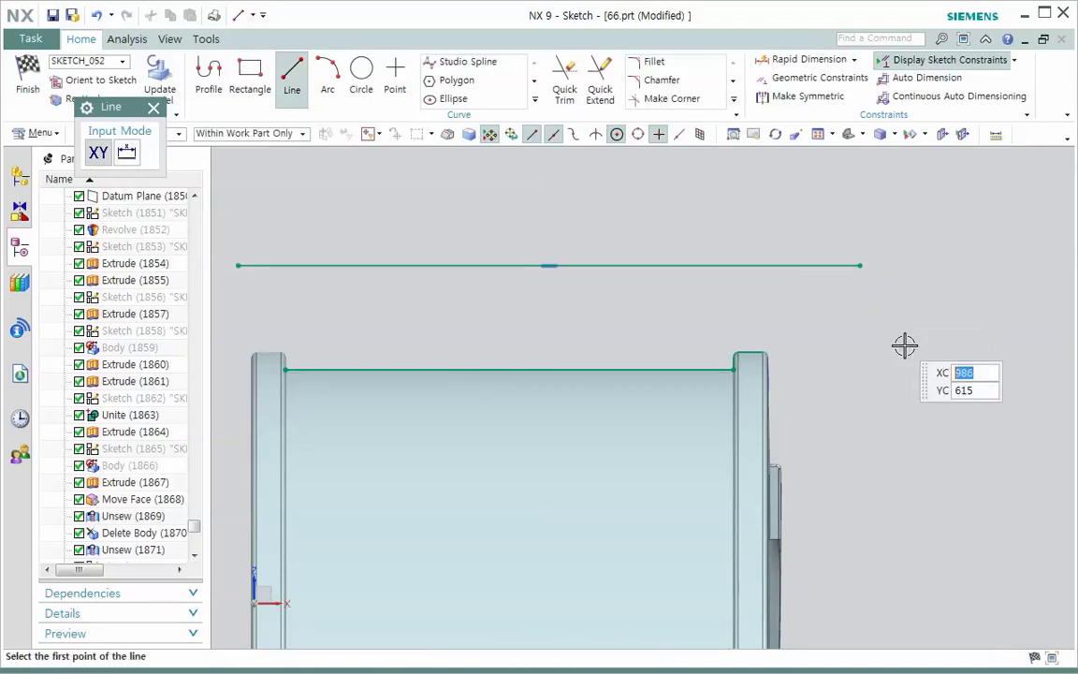
Step: Dimension the upper horizontal line 60 above the rim's projected barrel line
{"action": "left_click", "coordinate": [803, 60]}
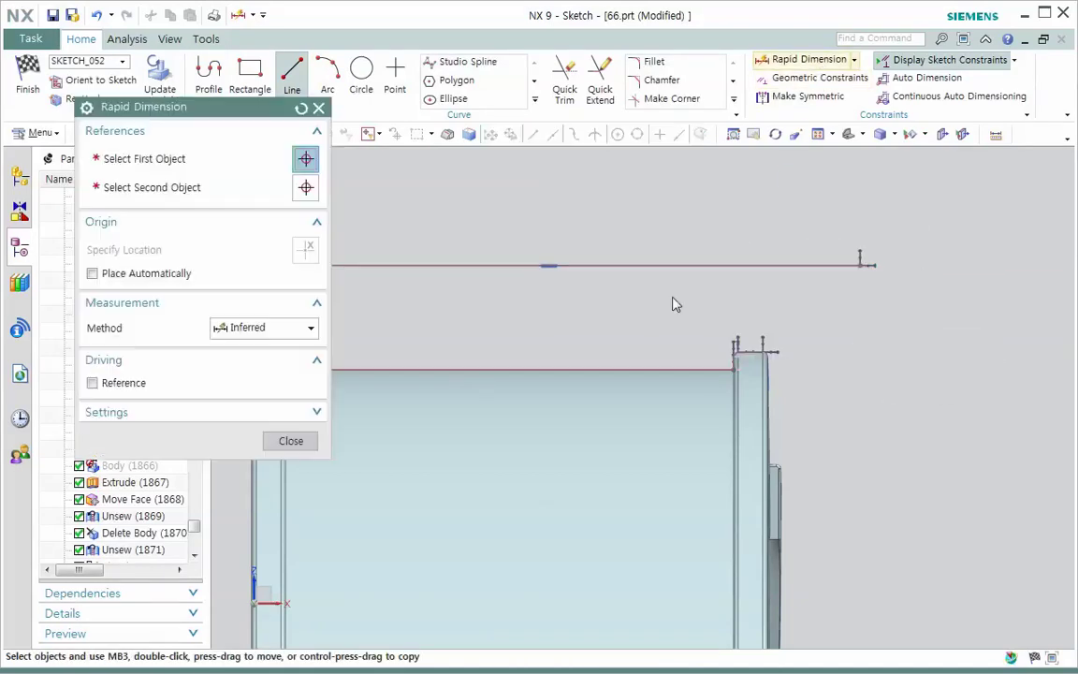
{"action": "left_click", "coordinate": [632, 373]}
{"action": "left_click", "coordinate": [631, 271]}
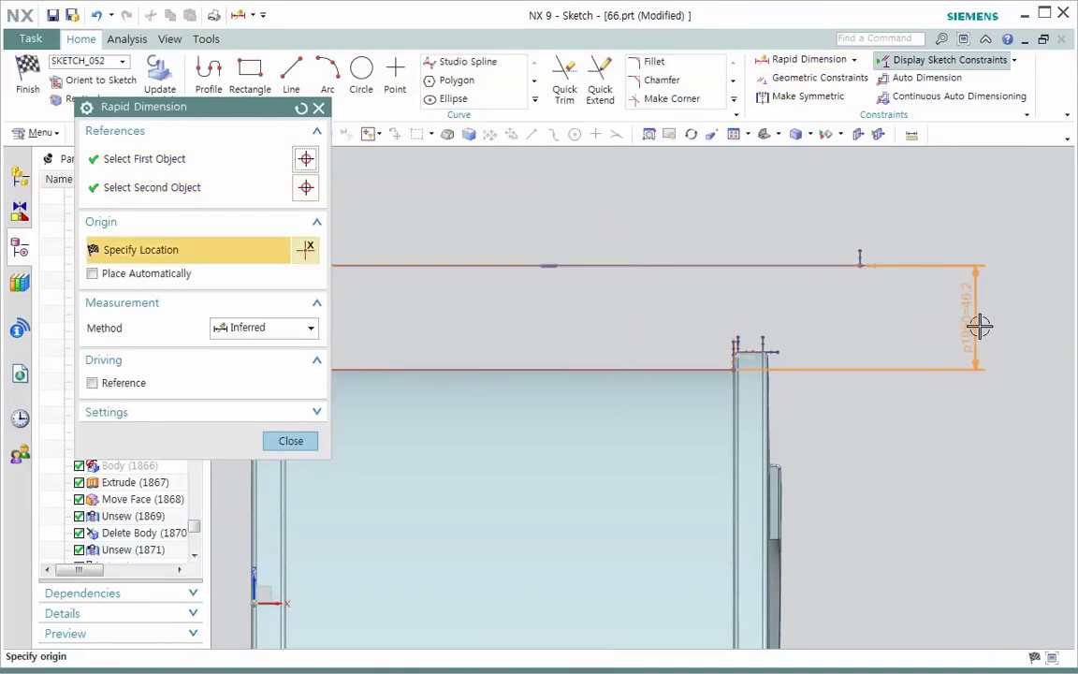
{"action": "left_click", "coordinate": [980, 324]}
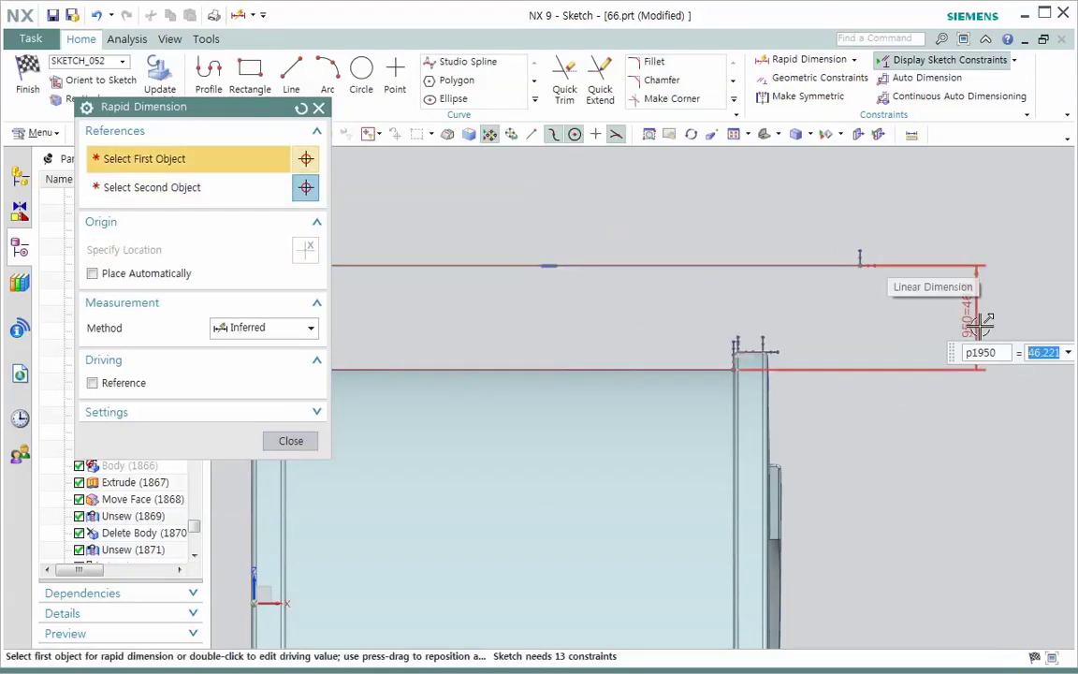
{"action": "type", "text": "60"}
{"action": "key", "text": "Return"}
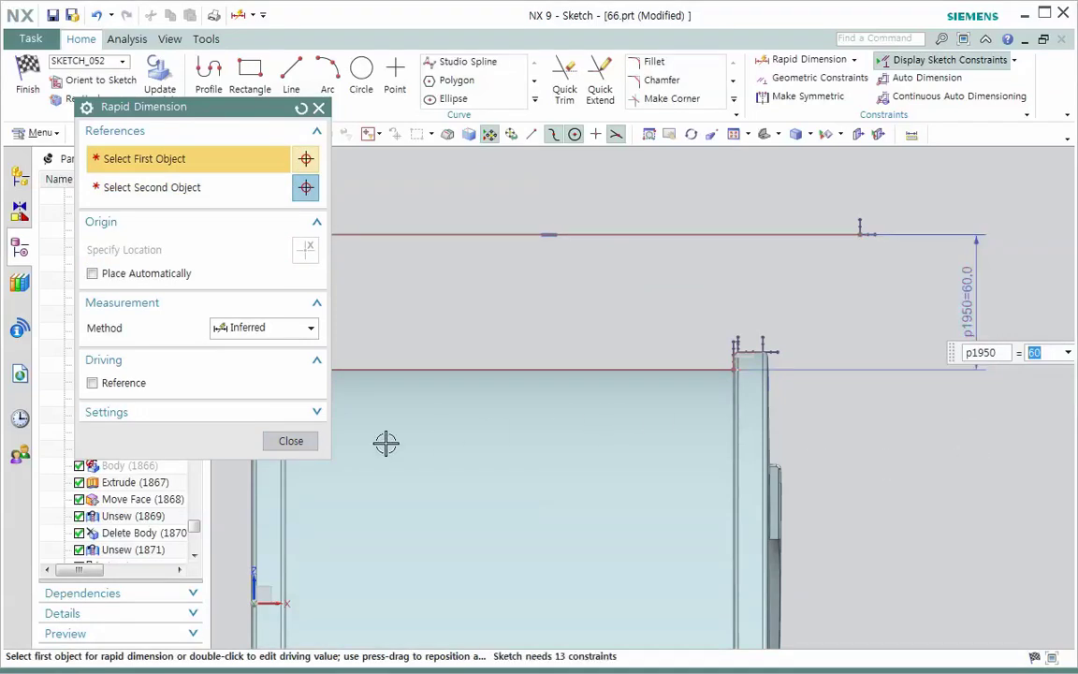
{"action": "left_click", "coordinate": [301, 446]}
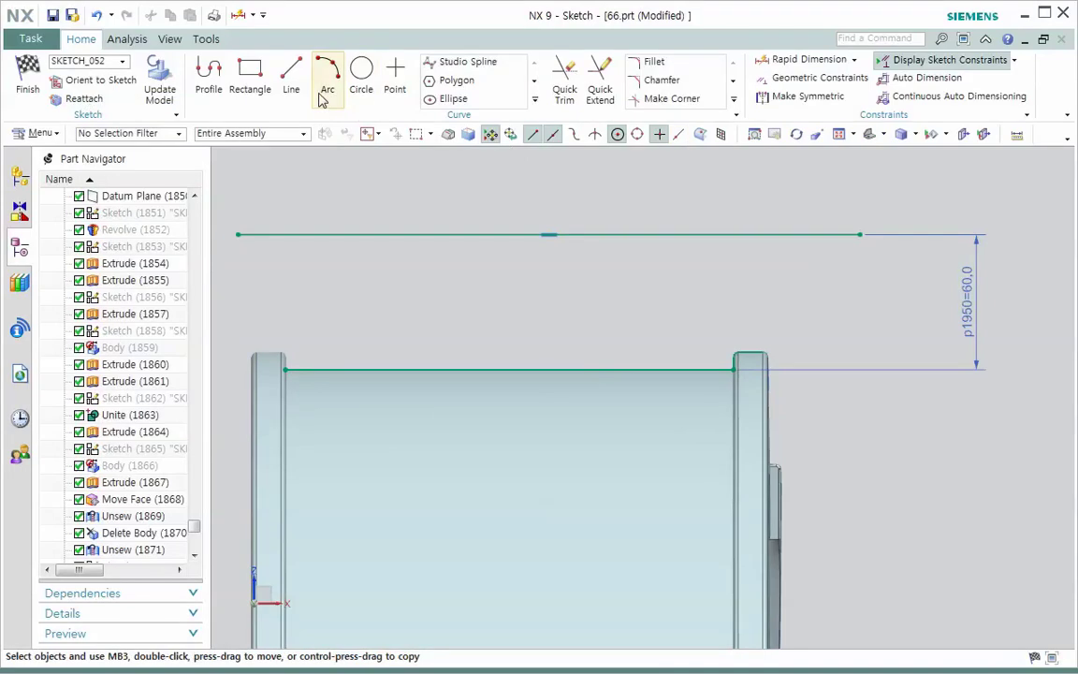
Step: Sketch a vertical line from the midpoint of the projected barrel line up past the upper horizontal line
{"action": "left_click", "coordinate": [292, 73]}
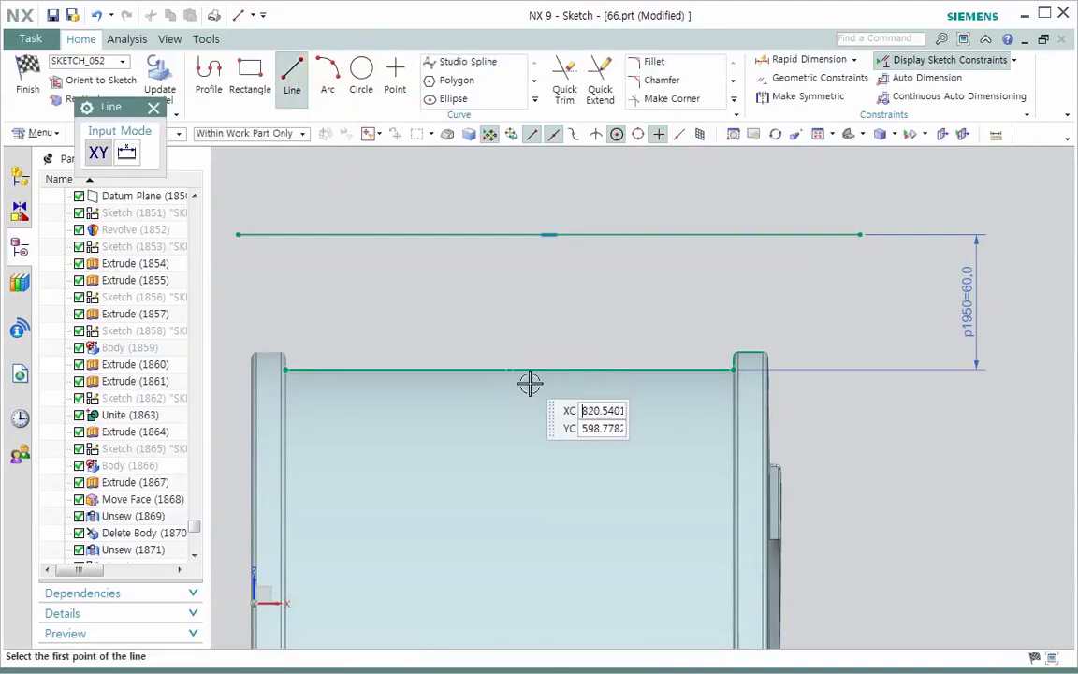
{"action": "left_click", "coordinate": [520, 380]}
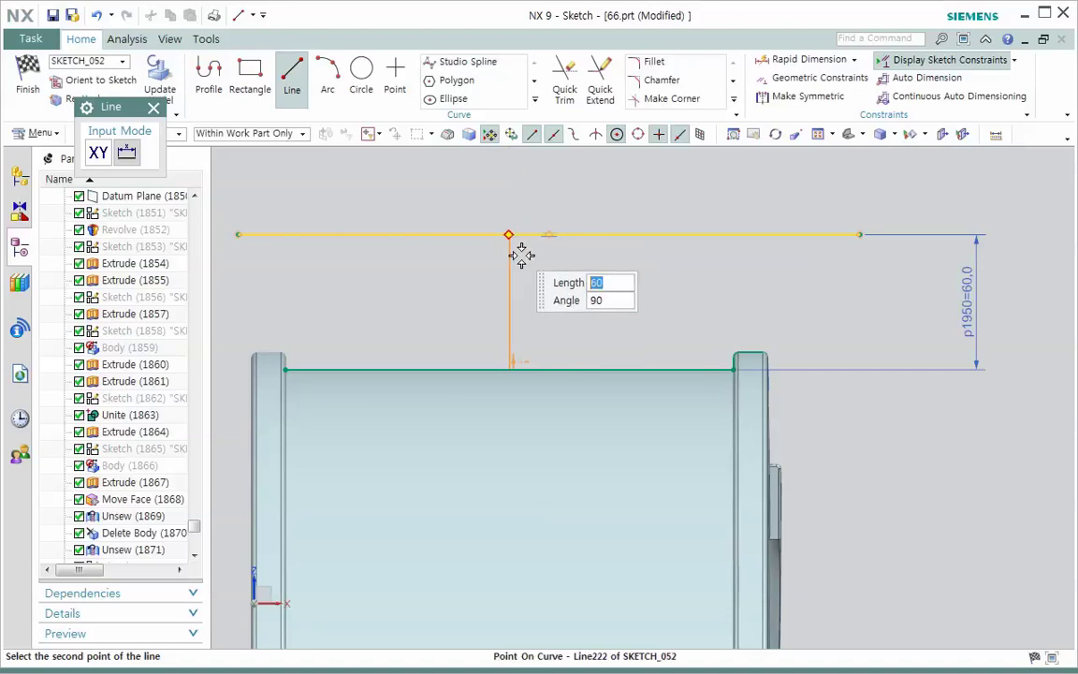
{"action": "left_click", "coordinate": [520, 194]}
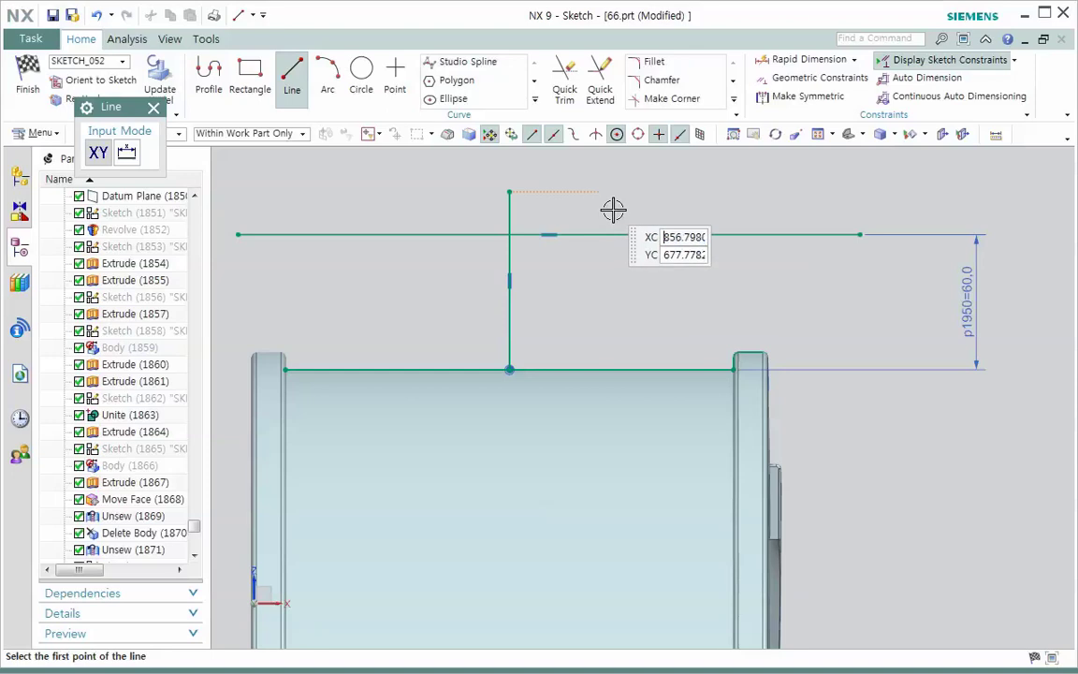
{"action": "key", "text": "Escape"}
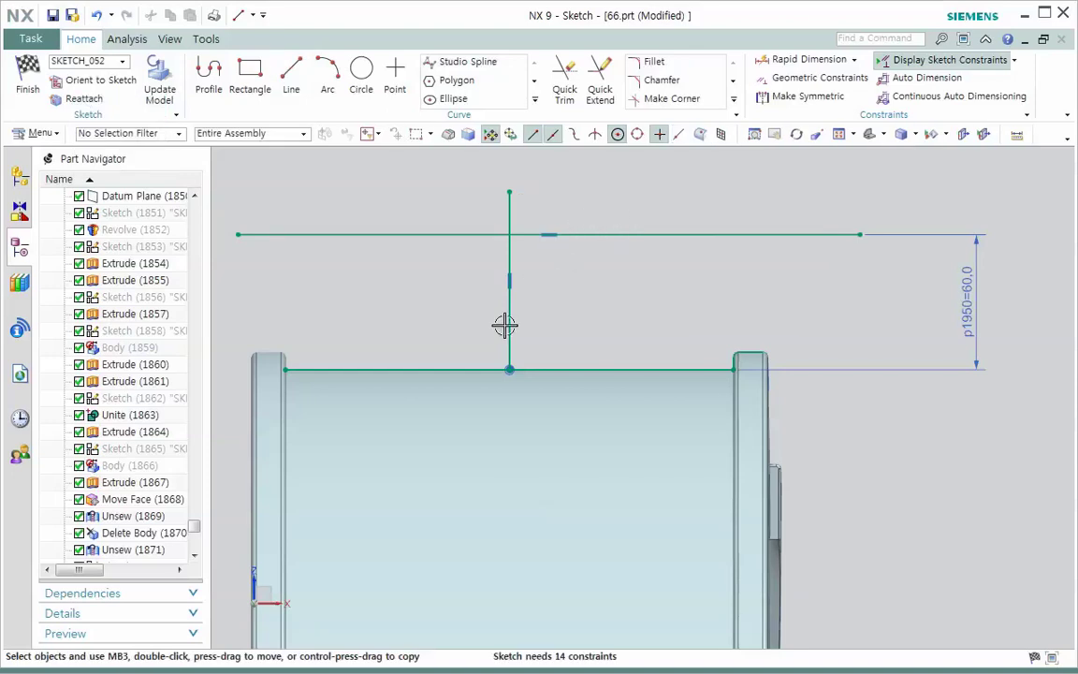
Step: Trim the vertical line above the horizontal line, and both horizontal lines on the side away from the projected flange
{"action": "left_click", "coordinate": [564, 83]}
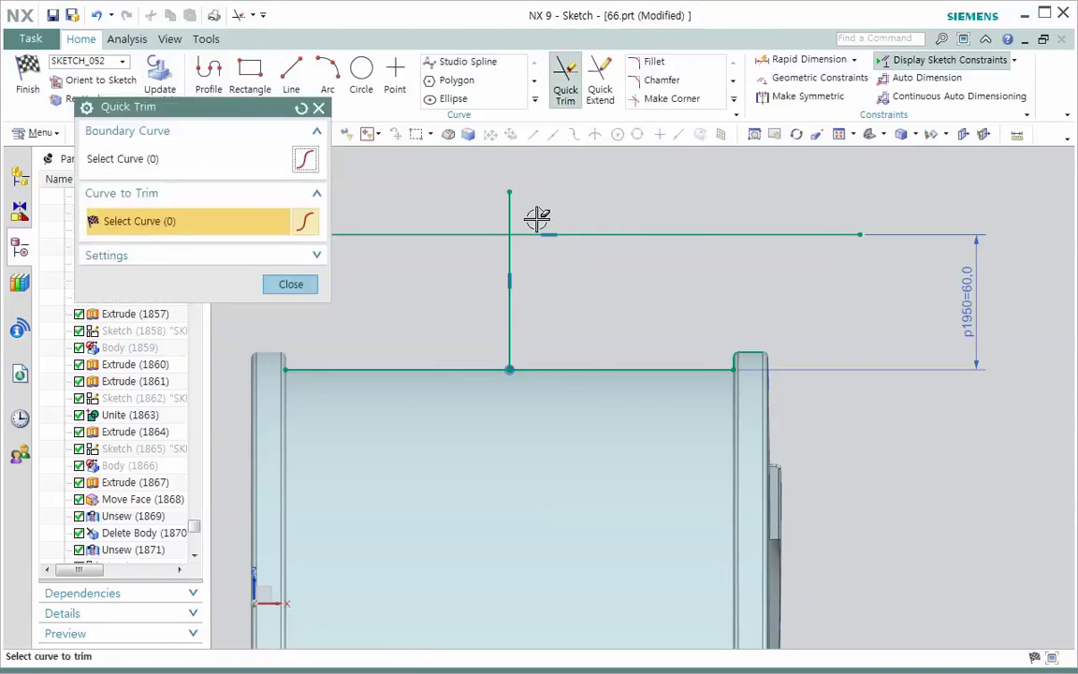
{"action": "mouse_move", "coordinate": [537, 218]}
{"action": "left_mouse_down"}
{"action": "mouse_move", "coordinate": [495, 234]}
{"action": "mouse_move", "coordinate": [465, 296]}
{"action": "left_mouse_up"}
{"action": "left_click_drag", "start_coordinate": [471, 347], "coordinate": [478, 407]}
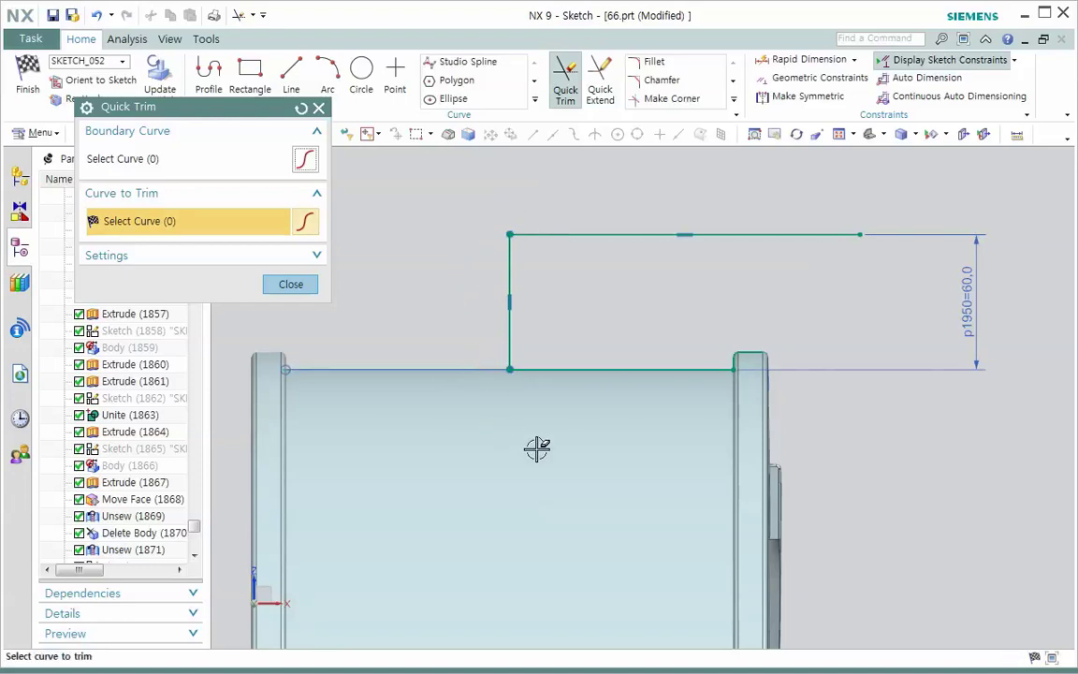
{"action": "left_click", "coordinate": [310, 287]}
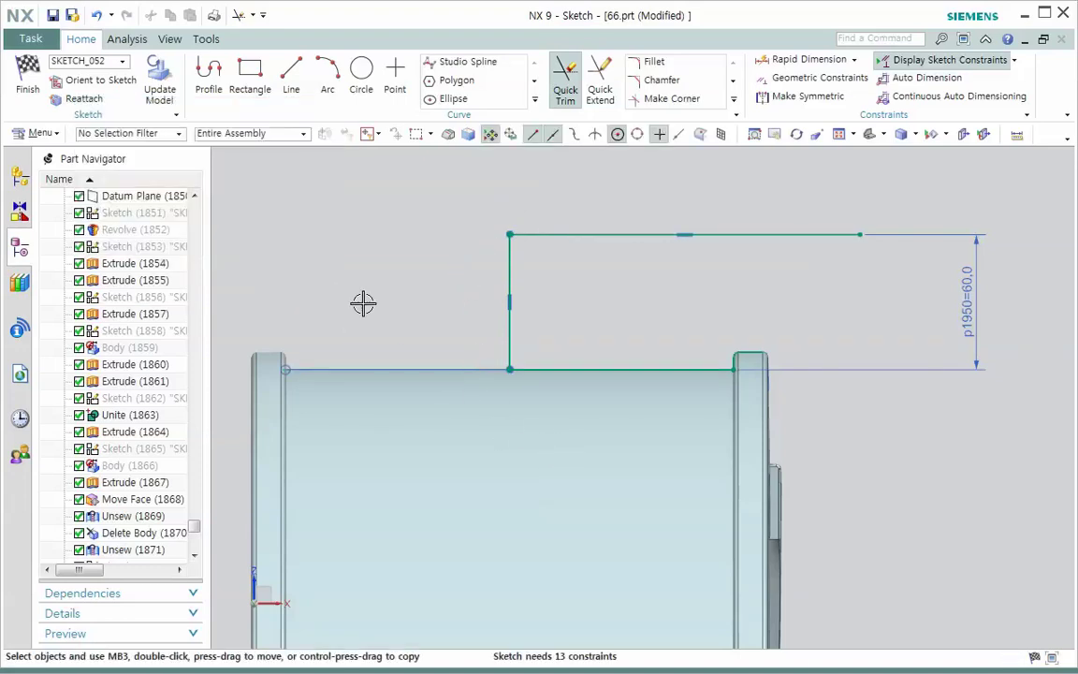
Step: Convert the upper horizontal line to a reference line
{"action": "left_click", "coordinate": [630, 235]}
{"action": "right_click", "coordinate": [620, 236]}
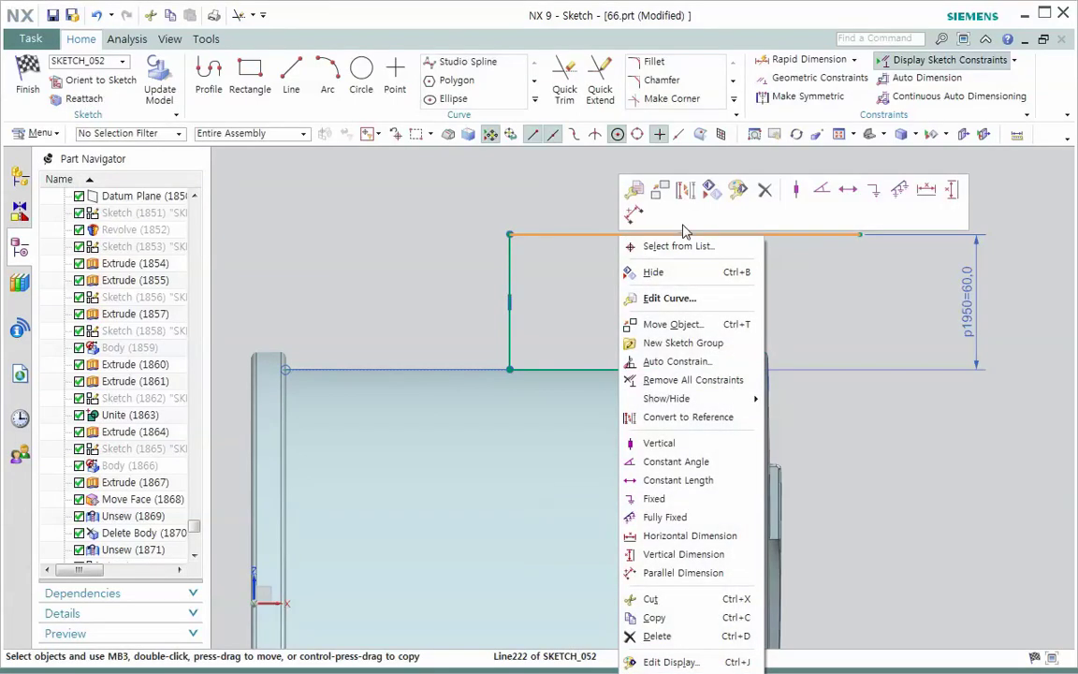
{"action": "left_click", "coordinate": [686, 190]}
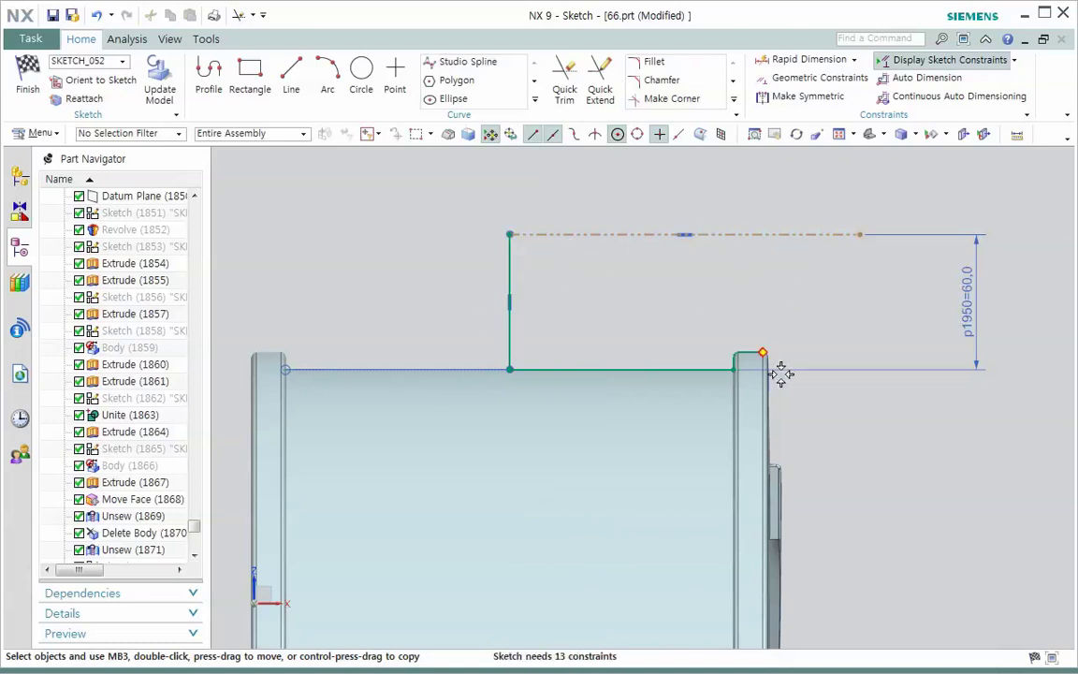
Step: Draw a six-pole Studio Spline by poles, with three poles along the reference line from its corner, curving down to the flange top line's outer endpoint
{"action": "mouse_move", "coordinate": [741, 322]}
{"action": "middle_mouse_down", "text": "shift"}
{"action": "mouse_move", "coordinate": [717, 337]}
{"action": "mouse_move", "coordinate": [691, 385]}
{"action": "middle_mouse_up", "text": "shift"}
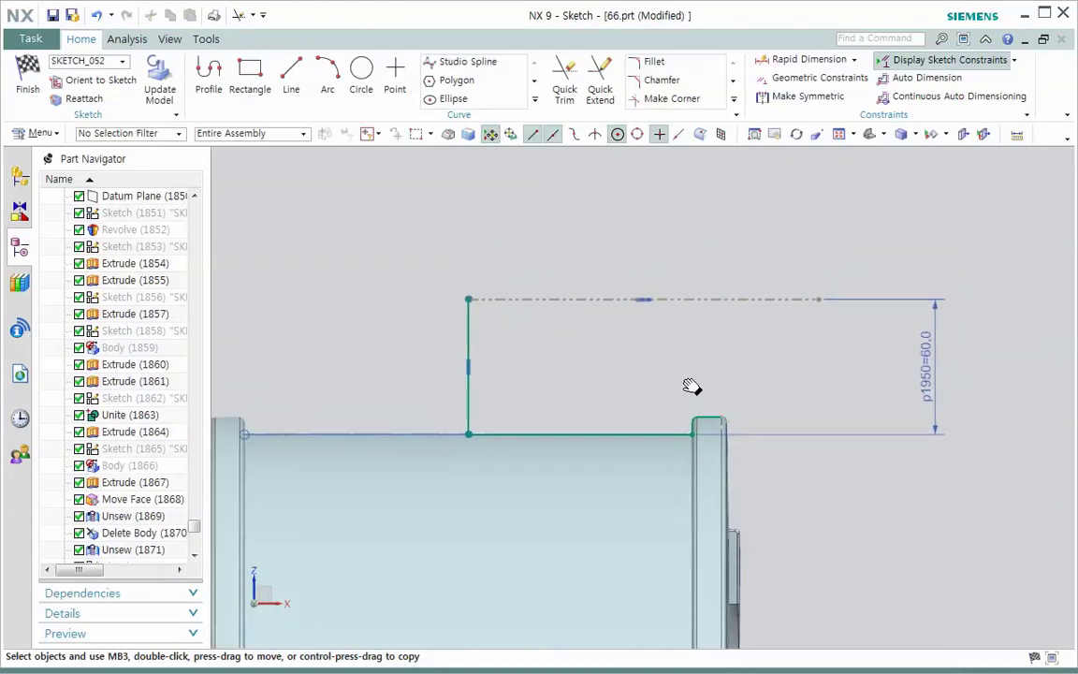
{"action": "left_click", "coordinate": [468, 62]}
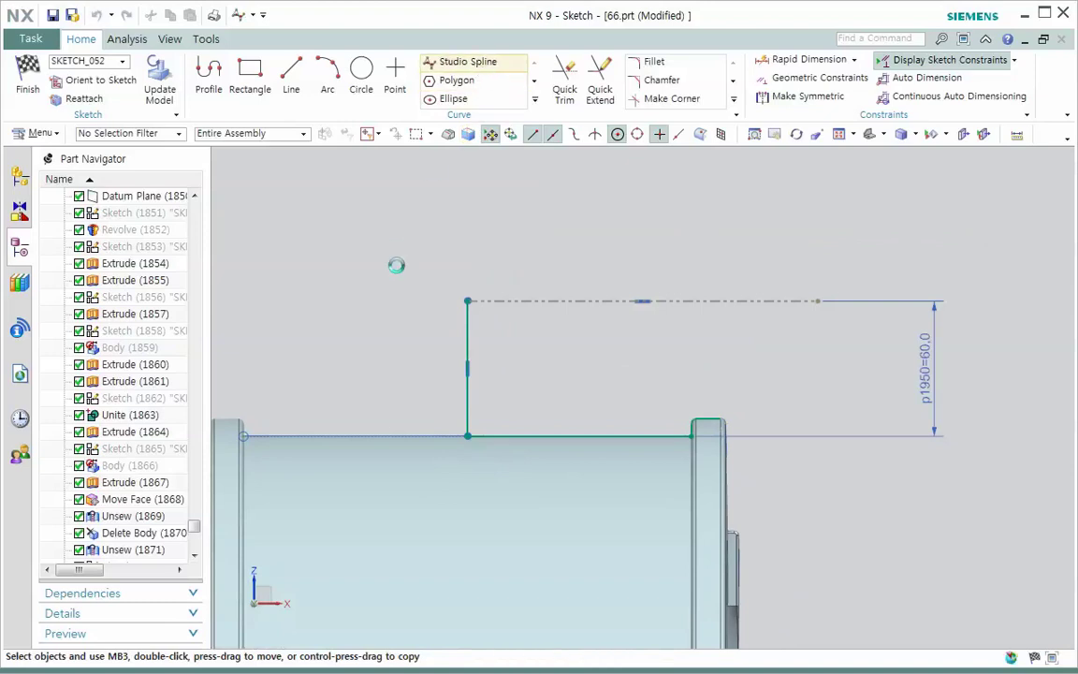
{"action": "scroll", "coordinate": [393, 386], "scroll_direction": "up", "scroll_amount": 1}
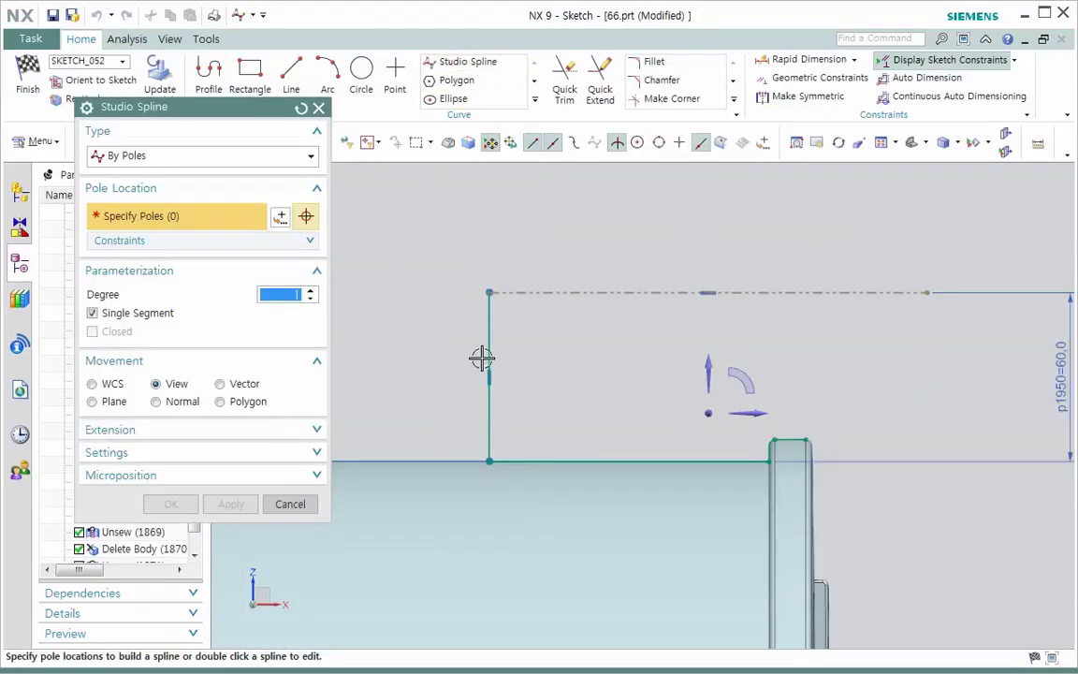
{"action": "left_click", "coordinate": [493, 297]}
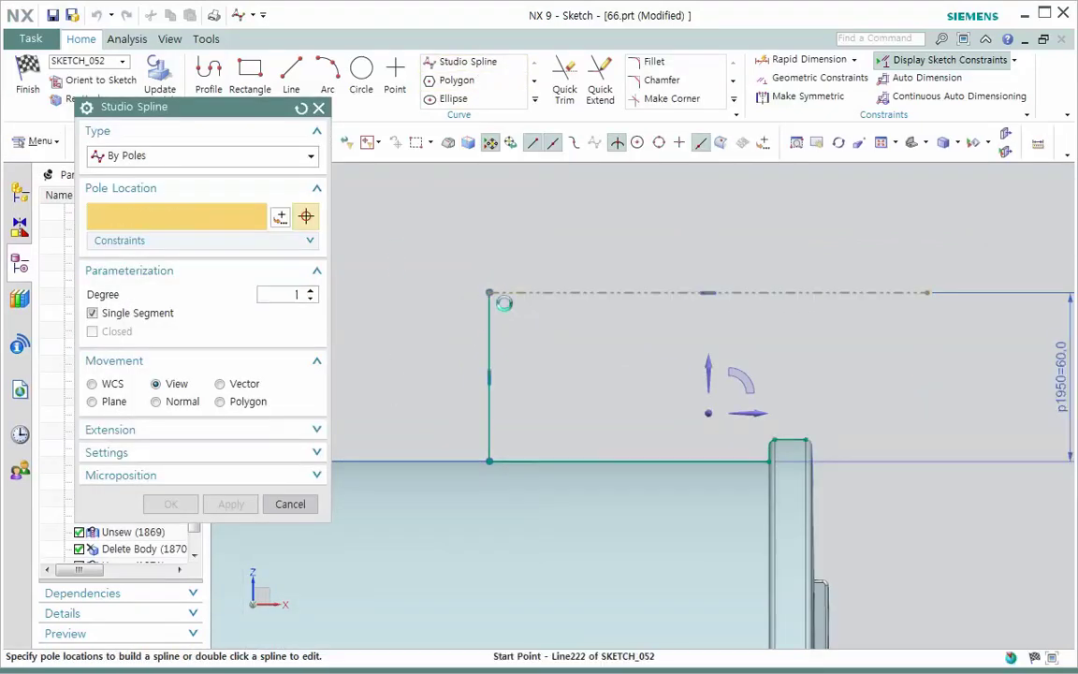
{"action": "left_click", "coordinate": [735, 297]}
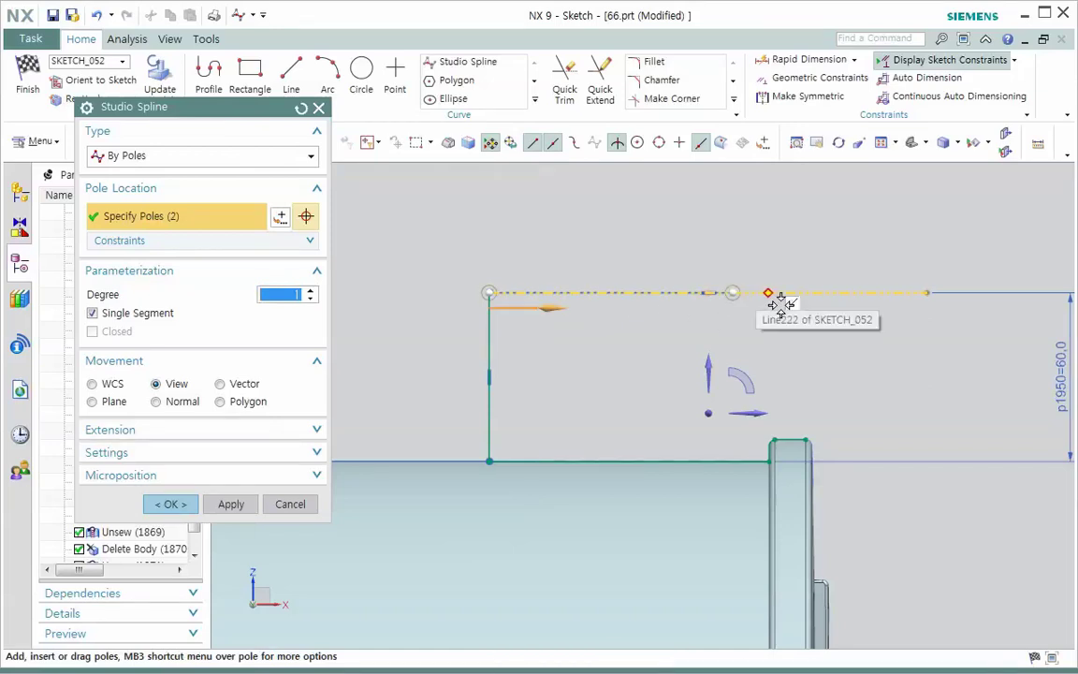
{"action": "left_click", "coordinate": [781, 302]}
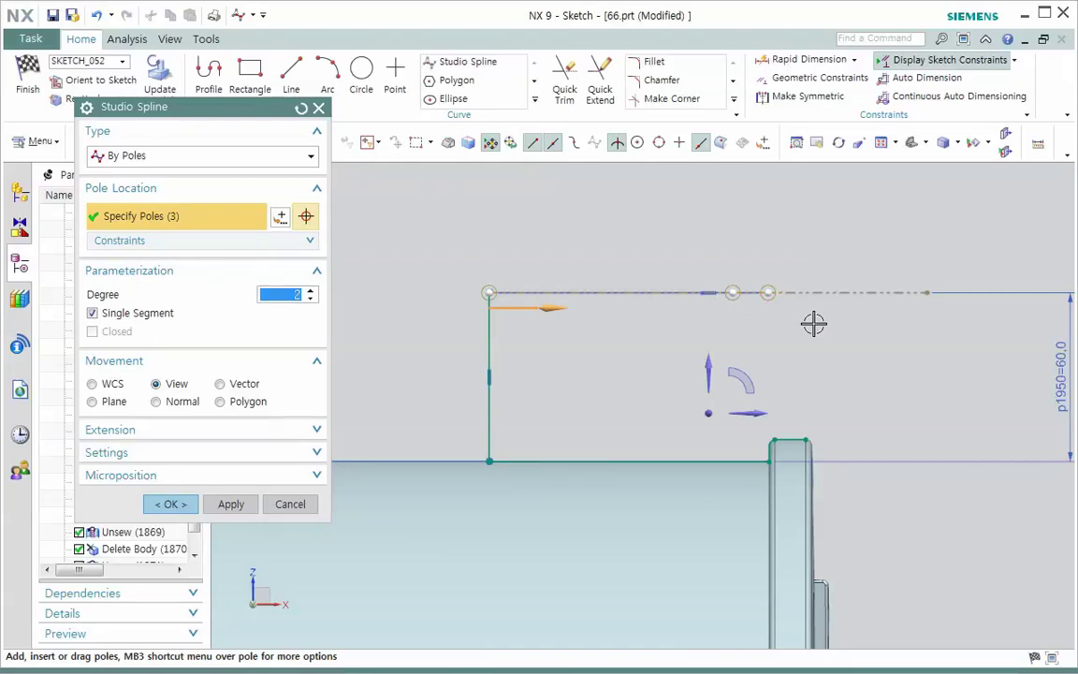
{"action": "left_click", "coordinate": [823, 325]}
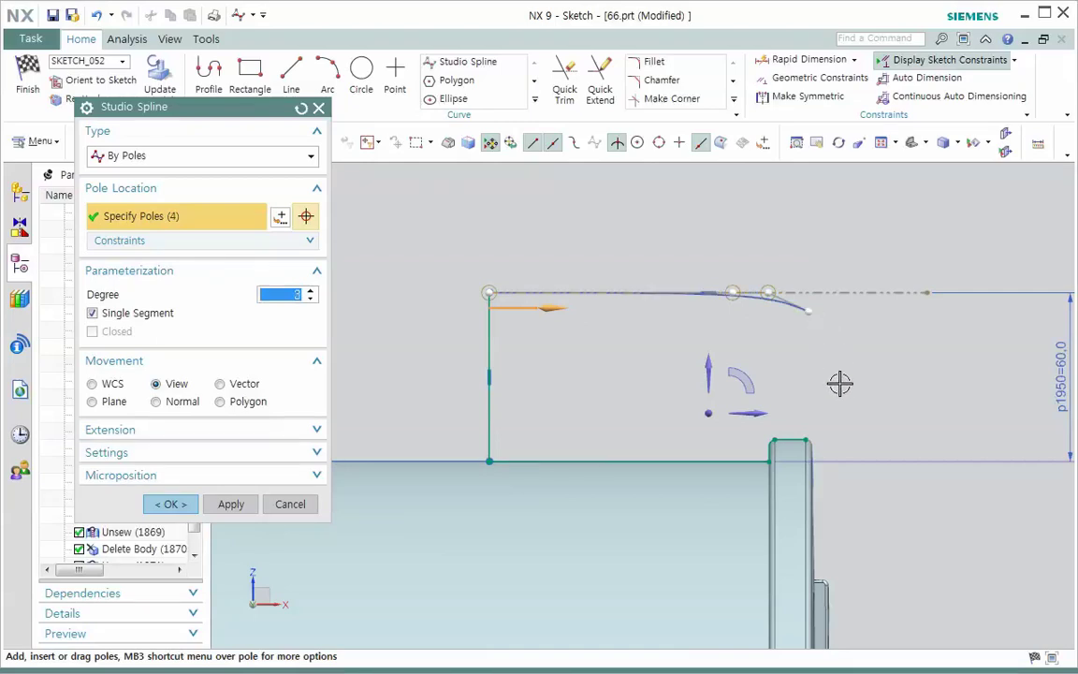
{"action": "left_click", "coordinate": [837, 432]}
{"action": "left_click", "coordinate": [820, 451]}
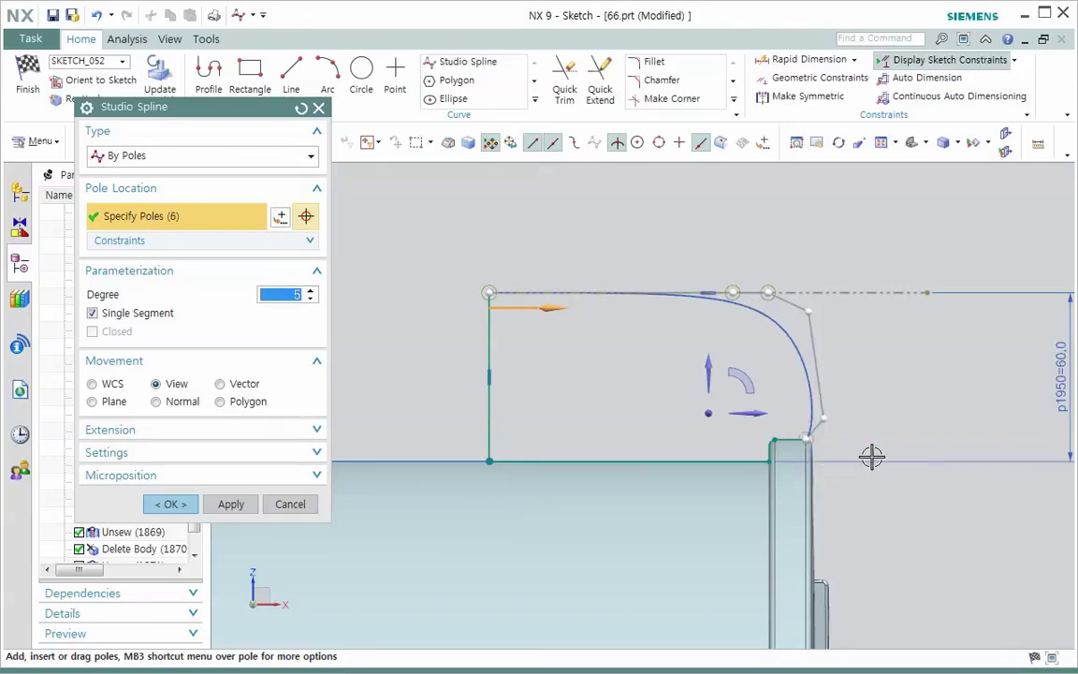
Step: Constrain the spline's pole 6 at the flange with G1 tangency along the XC axis, reversing the tangent direction
{"action": "scroll", "coordinate": [565, 365], "scroll_direction": "up", "scroll_amount": 3}
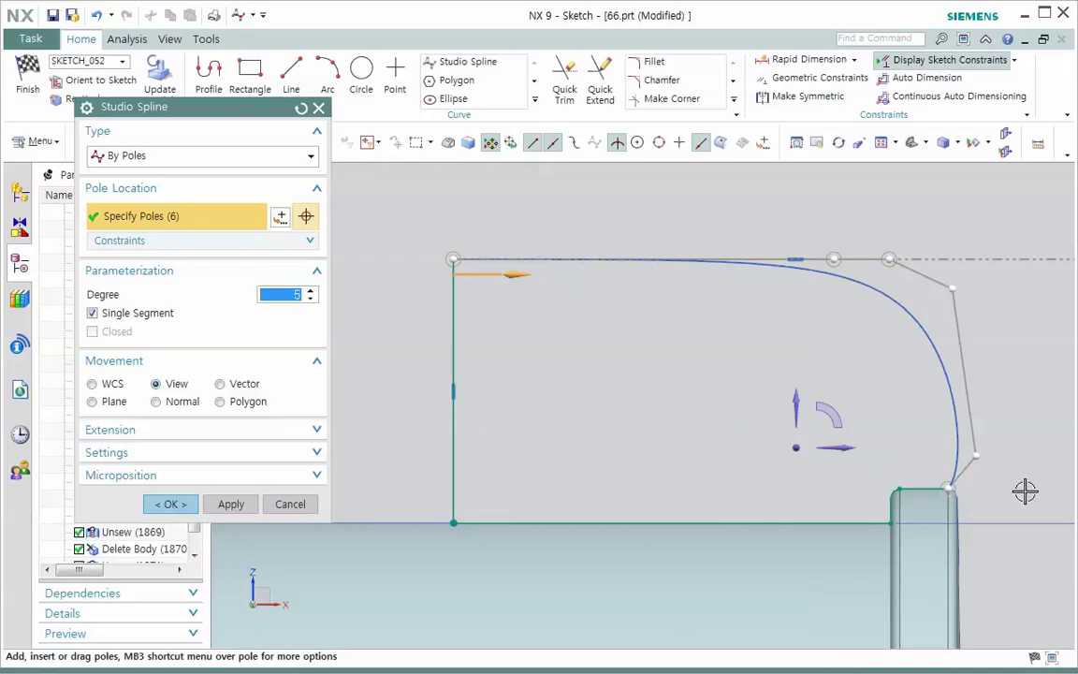
{"action": "mouse_move", "coordinate": [1004, 515]}
{"action": "middle_mouse_down", "text": "shift"}
{"action": "mouse_move", "coordinate": [957, 469]}
{"action": "mouse_move", "coordinate": [821, 409]}
{"action": "middle_mouse_up", "text": "shift"}
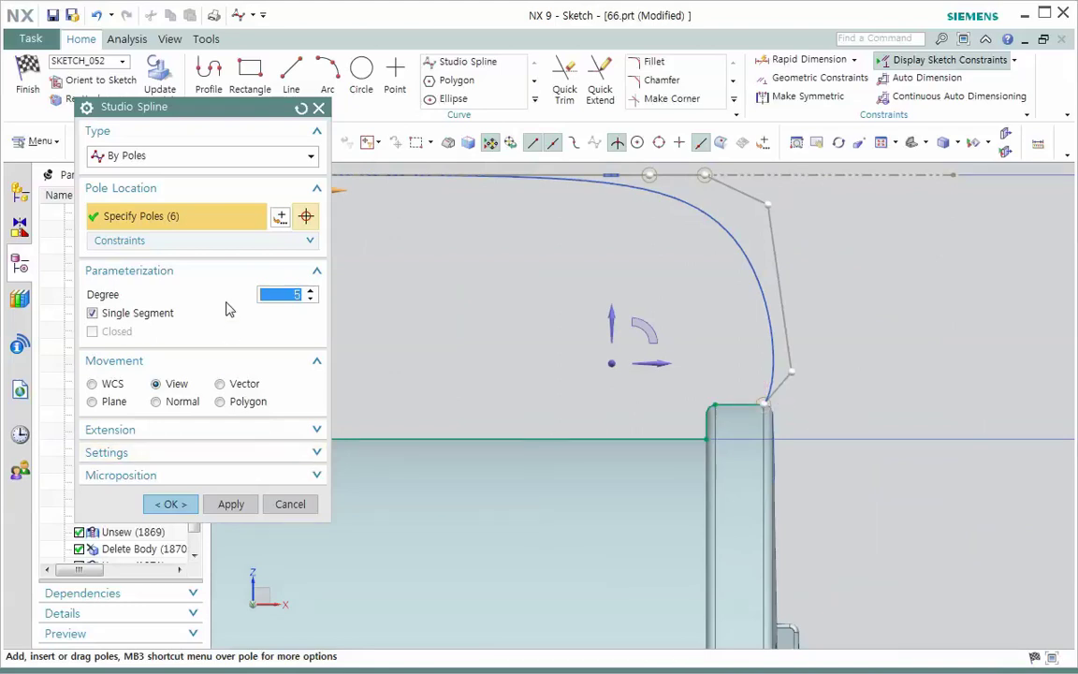
{"action": "left_click", "coordinate": [204, 240]}
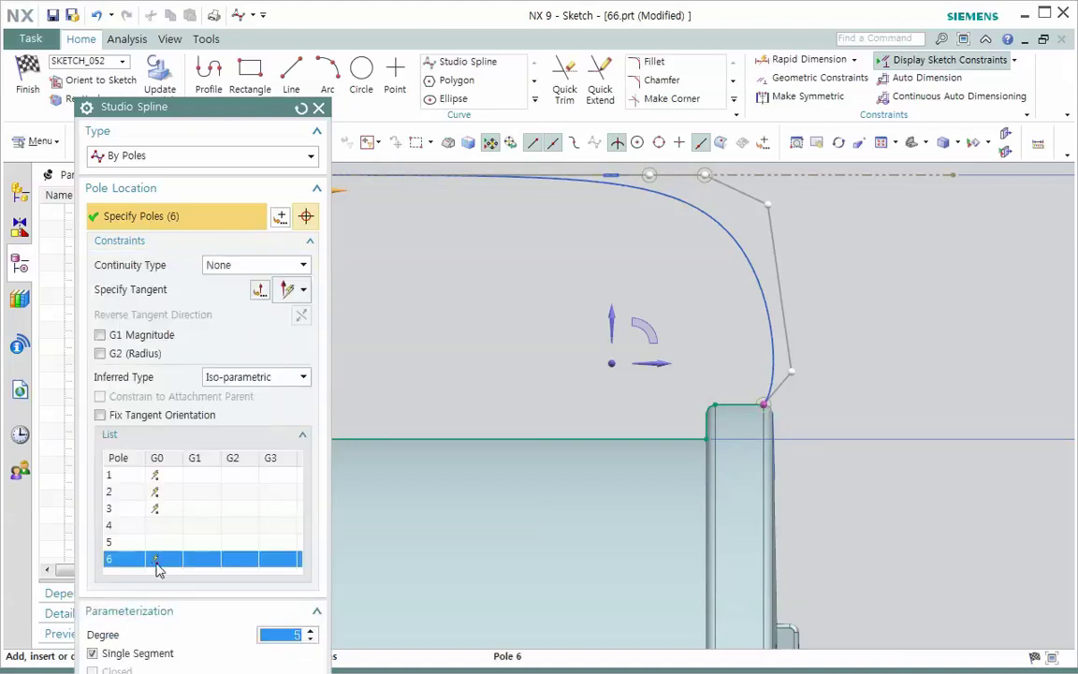
{"action": "left_click", "coordinate": [308, 292]}
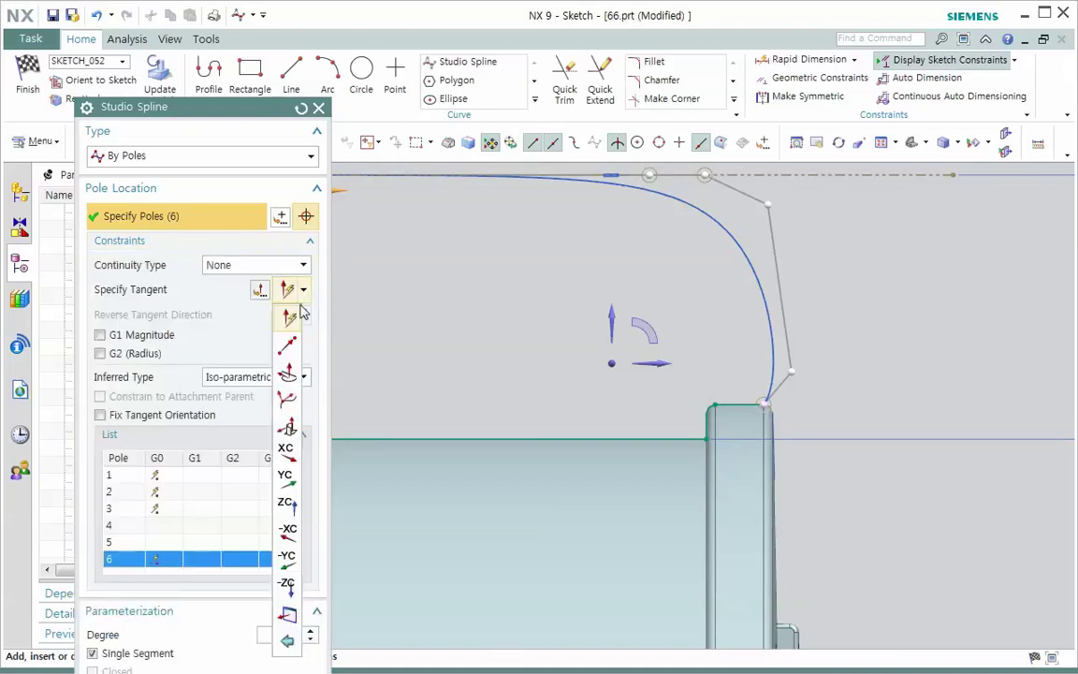
{"action": "left_click", "coordinate": [287, 447]}
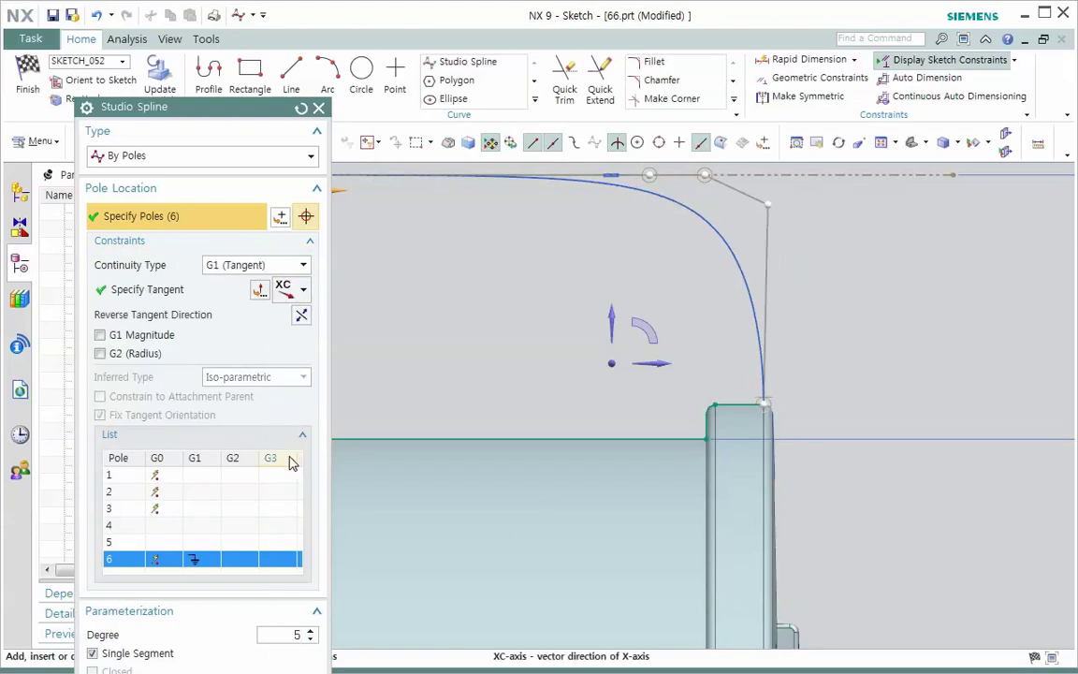
{"action": "left_click", "coordinate": [301, 315]}
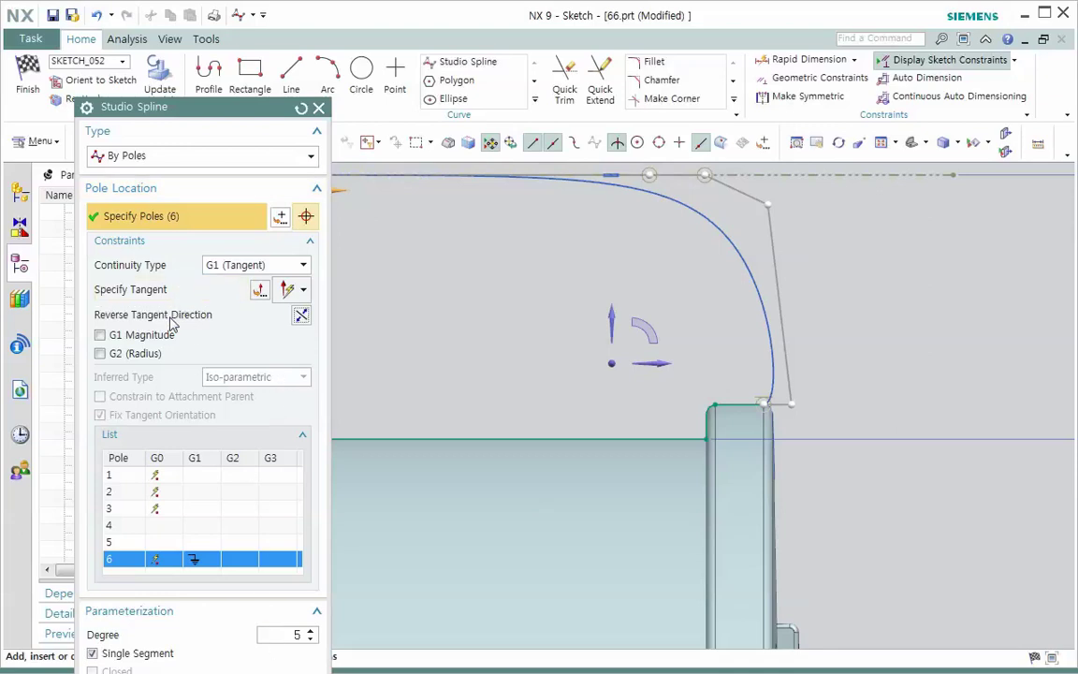
{"action": "left_click", "coordinate": [185, 242]}
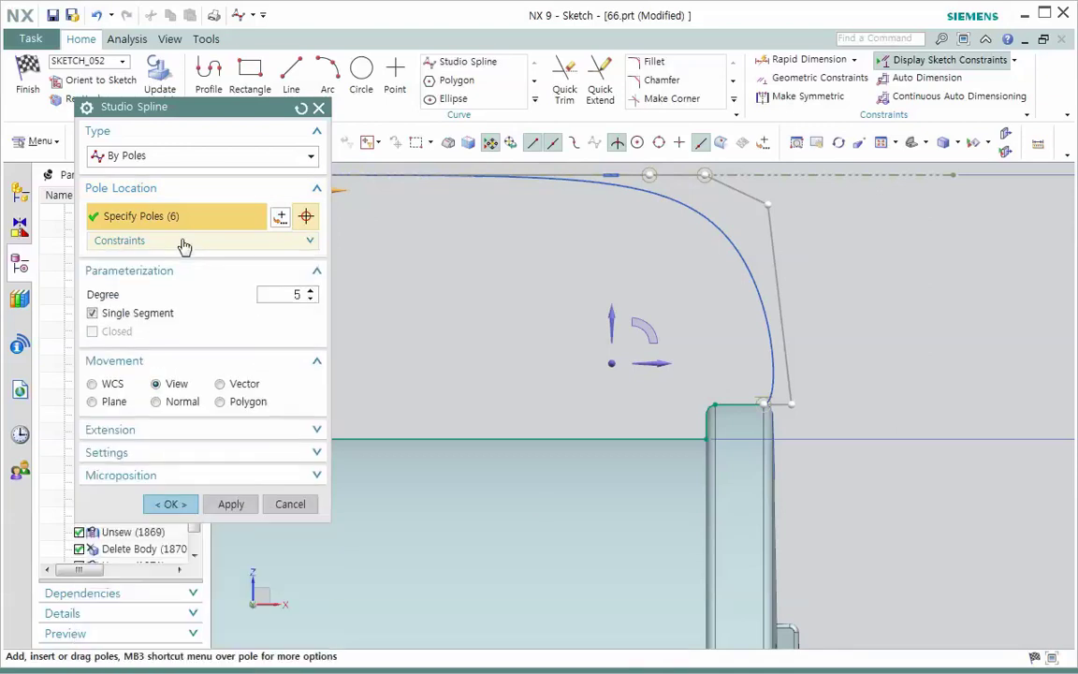
Step: Move the spline's poles 4 and 5 outward from the rim to widen the tire's sidewall curve
{"action": "left_click_drag", "start_coordinate": [259, 115], "coordinate": [217, 225]}
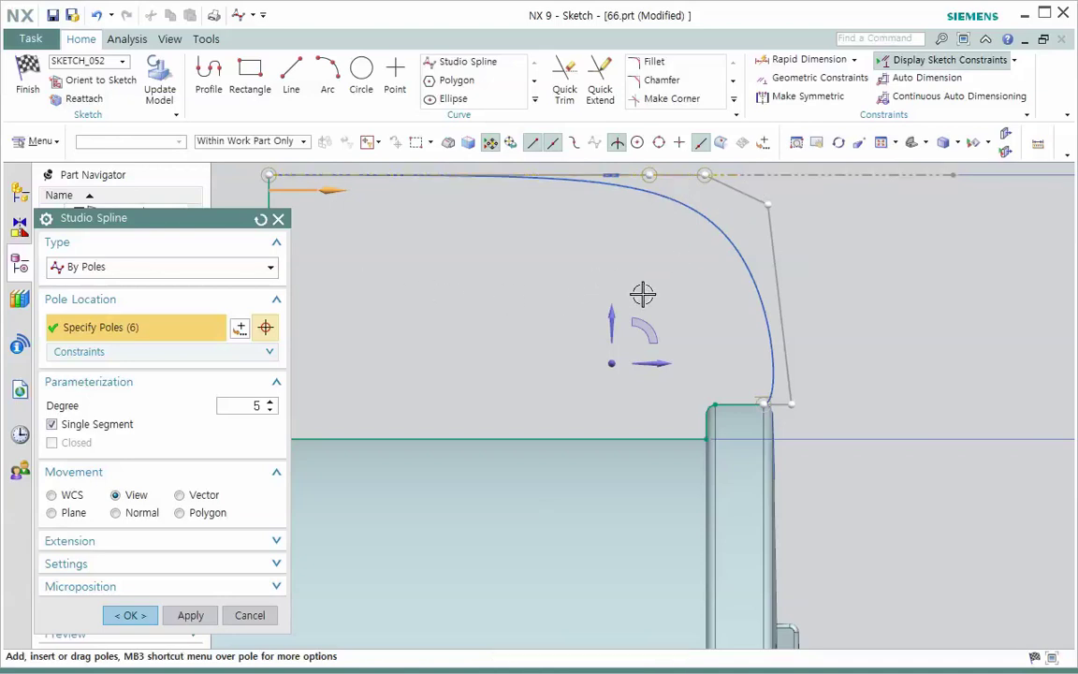
{"action": "scroll", "coordinate": [595, 308], "scroll_direction": "down", "scroll_amount": 4}
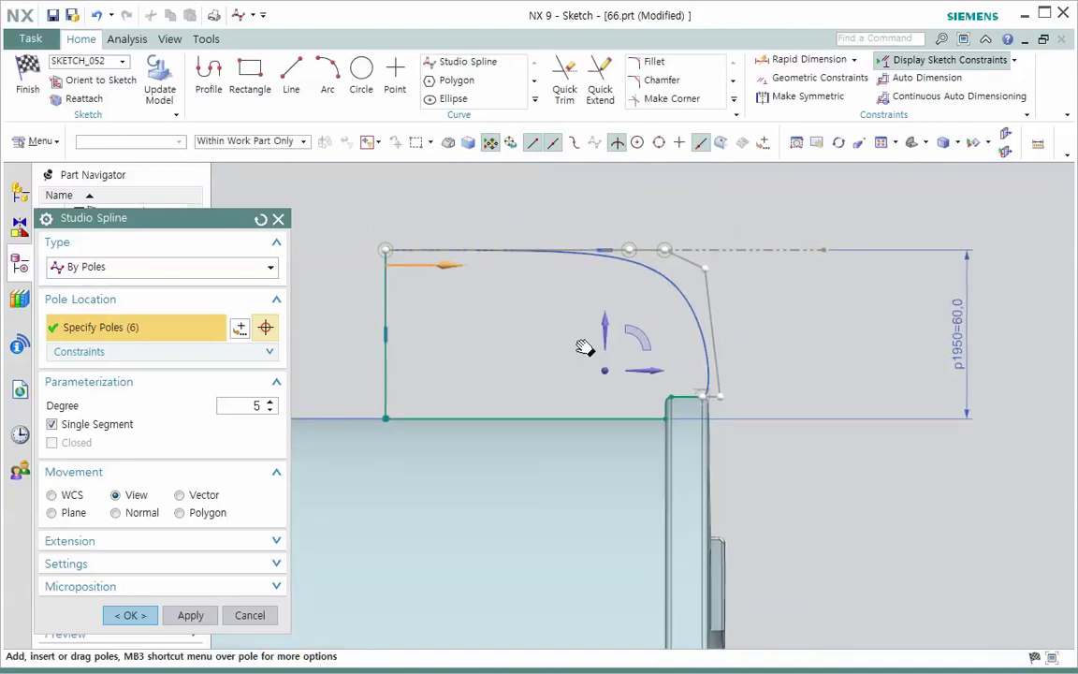
{"action": "scroll", "coordinate": [757, 377], "scroll_direction": "up", "scroll_amount": 1}
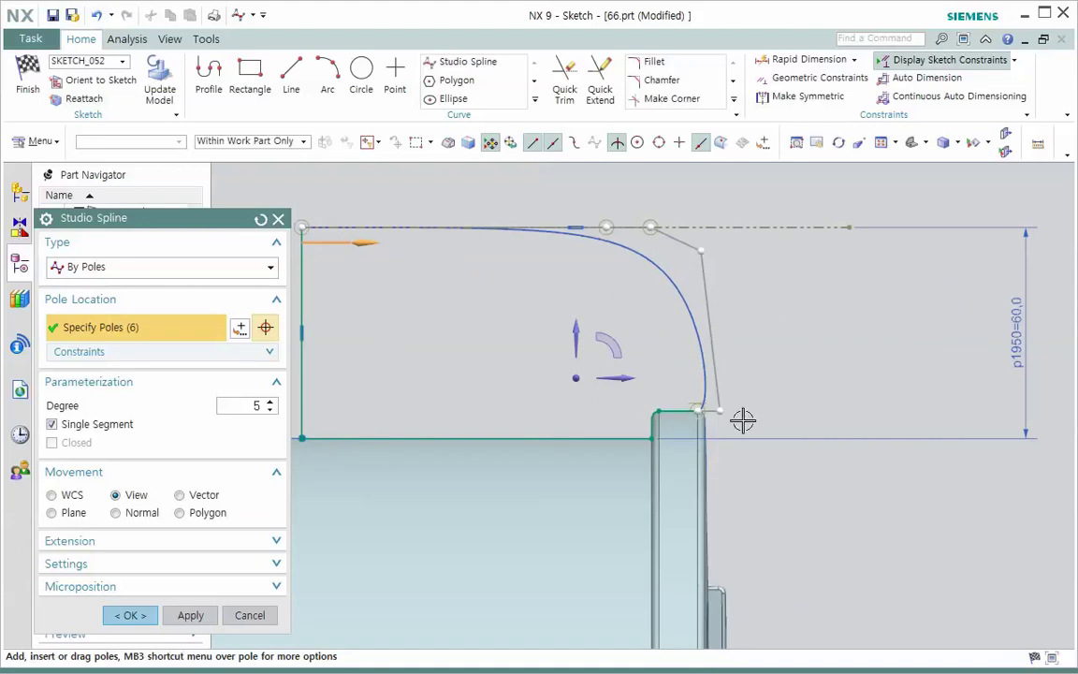
{"action": "left_click_drag", "start_coordinate": [739, 424], "coordinate": [747, 424]}
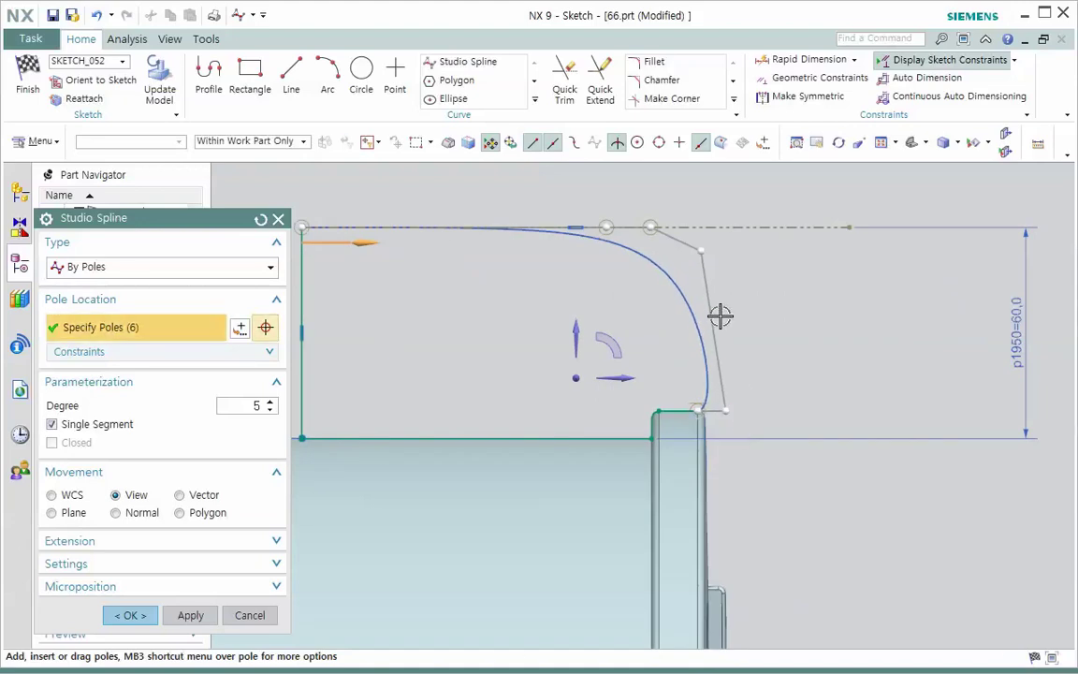
{"action": "left_click_drag", "start_coordinate": [705, 251], "coordinate": [724, 248]}
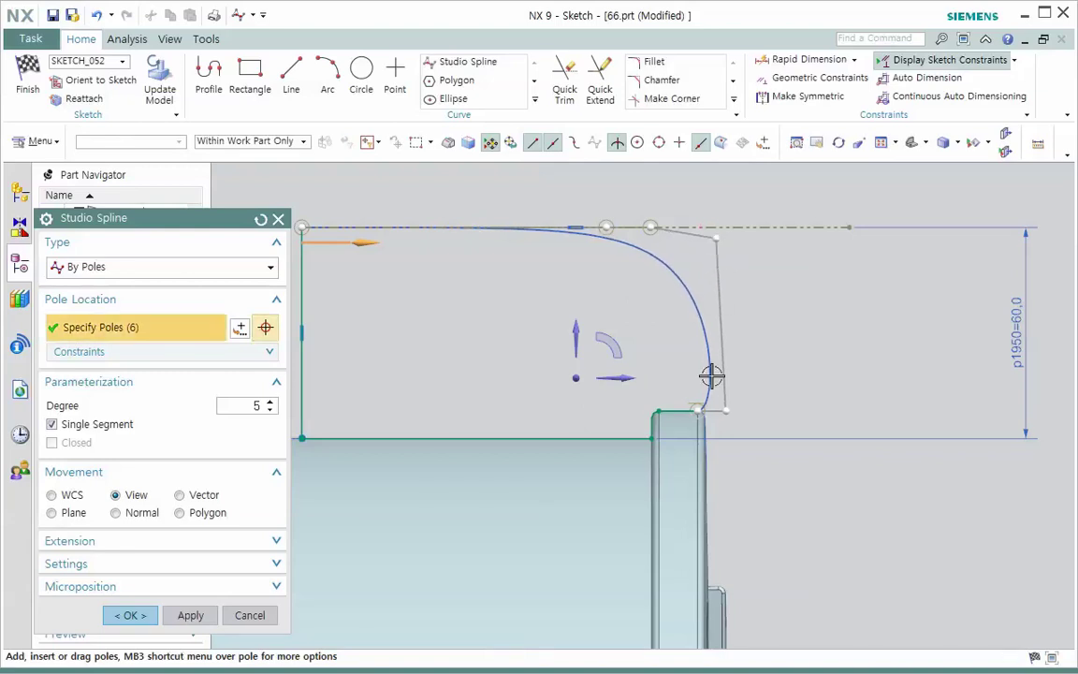
{"action": "left_click_drag", "start_coordinate": [733, 413], "coordinate": [764, 414]}
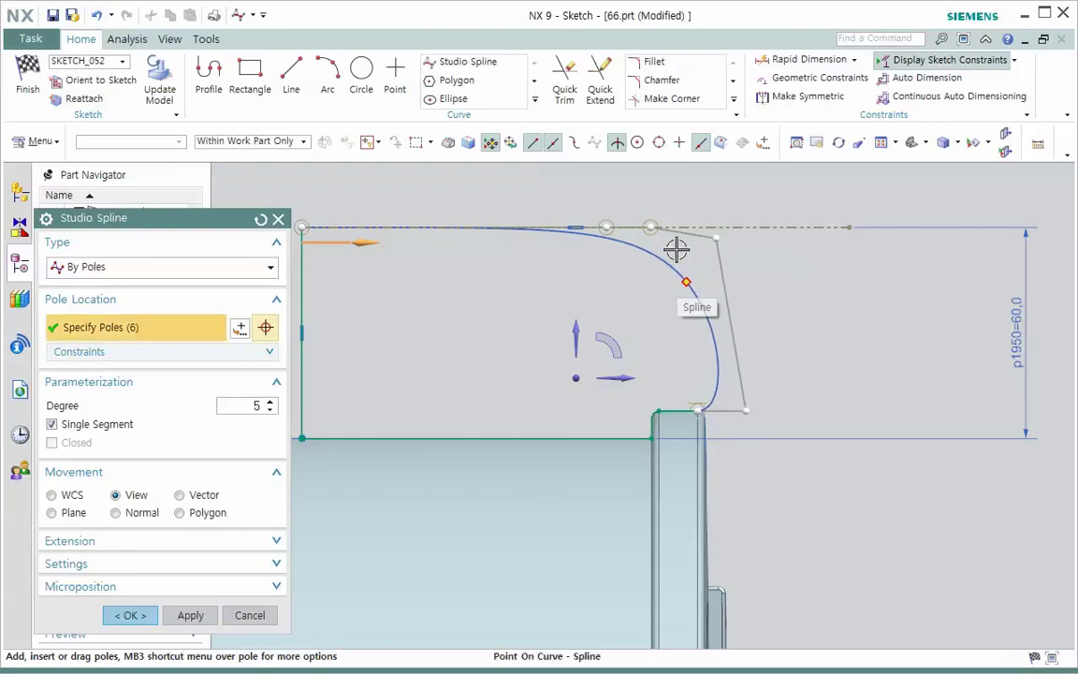
Step: Slide the spline's poles 2 and 3 along the reference line toward the shoulder, bring pole 5 slightly inward and shift pole 4 outward
{"action": "left_click_drag", "start_coordinate": [649, 240], "coordinate": [715, 240]}
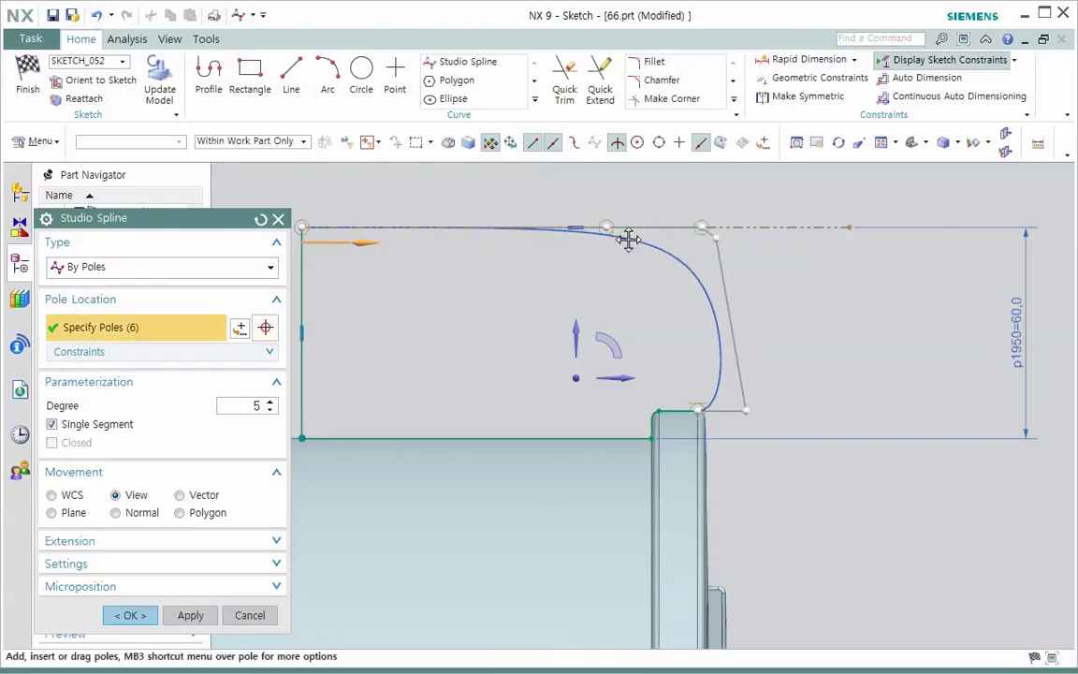
{"action": "left_click_drag", "start_coordinate": [628, 240], "coordinate": [694, 238]}
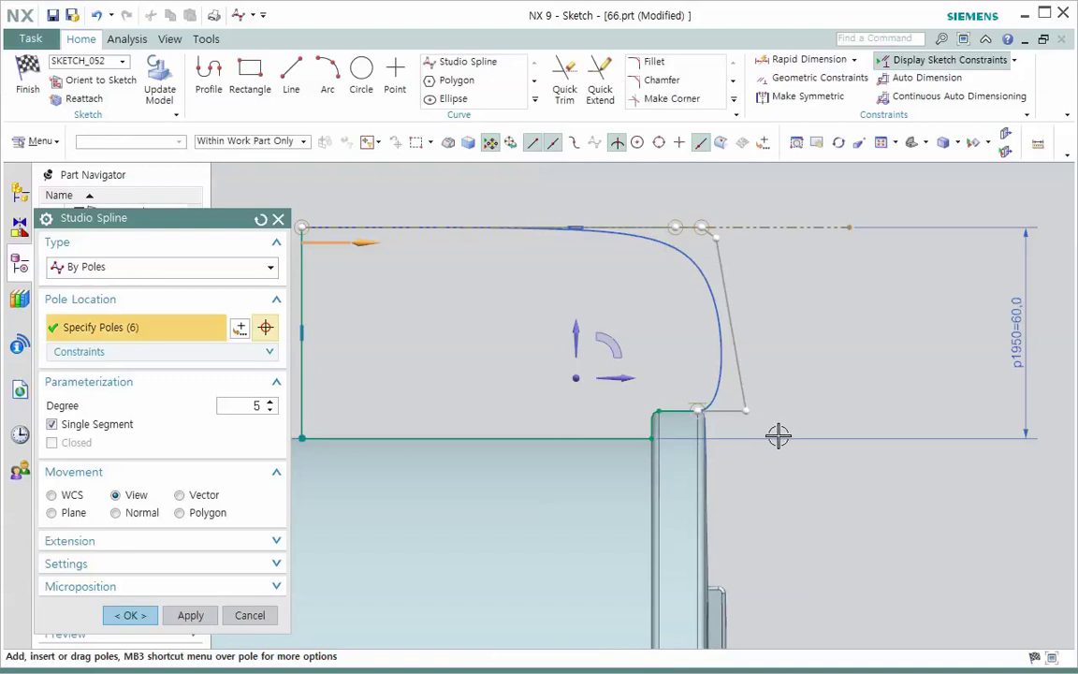
{"action": "left_click_drag", "start_coordinate": [759, 424], "coordinate": [749, 419]}
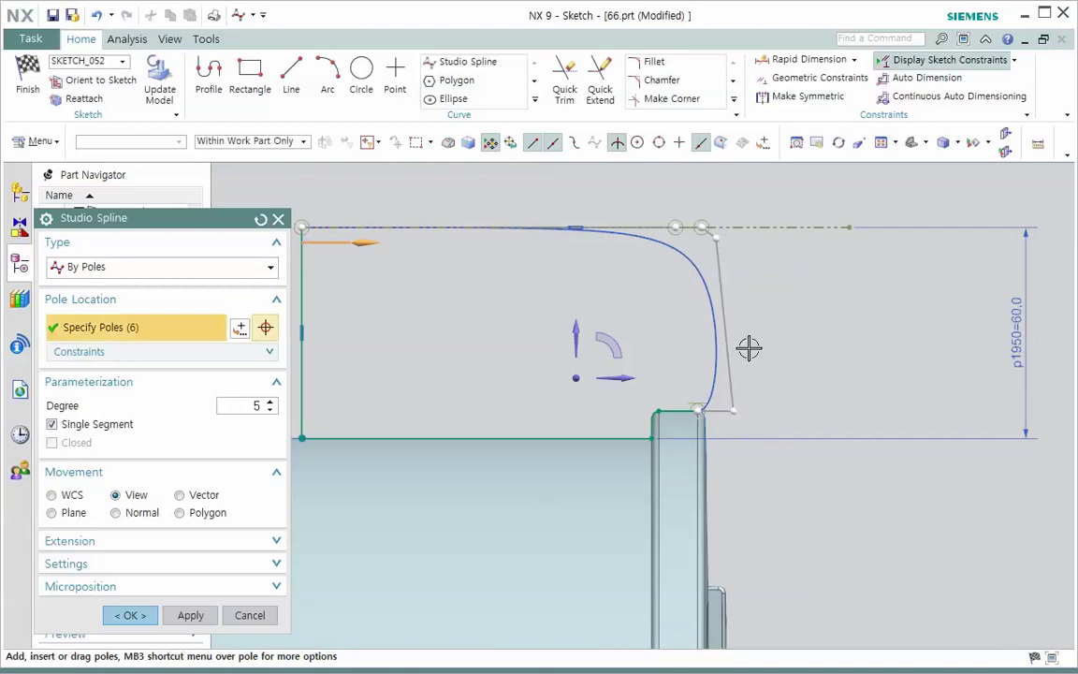
{"action": "left_click_drag", "start_coordinate": [731, 251], "coordinate": [744, 250]}
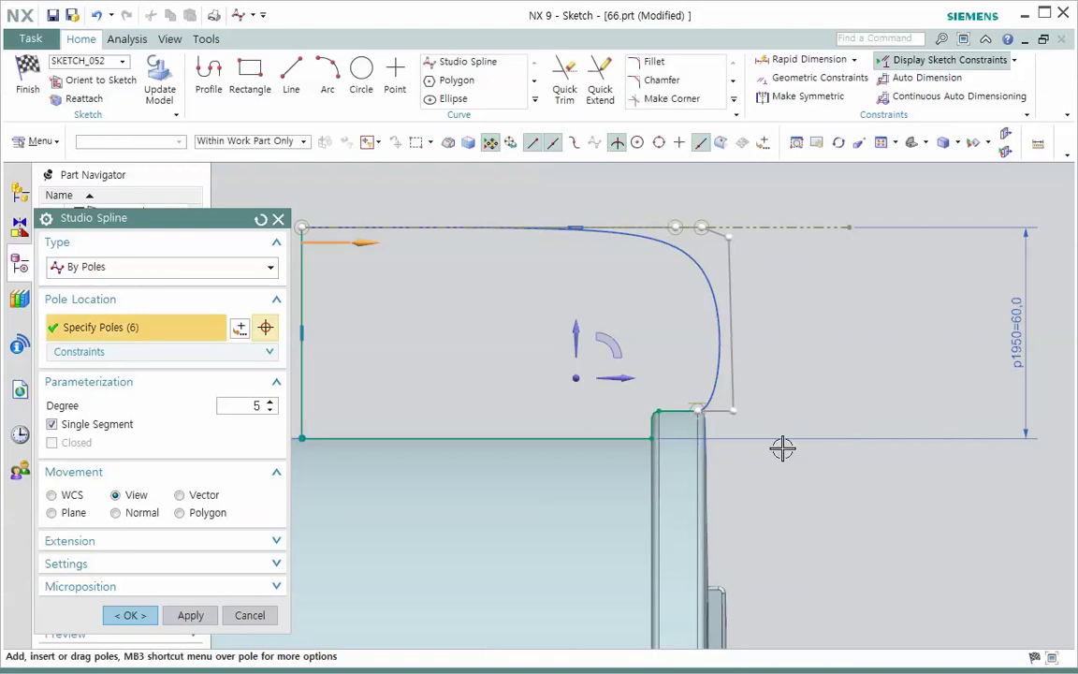
Step: Fine-tune the shoulder by nudging pole 4 outward and spreading poles 2 and 3 along the reference line, and accept the spline
{"action": "scroll", "coordinate": [782, 447], "scroll_direction": "down", "scroll_amount": 2}
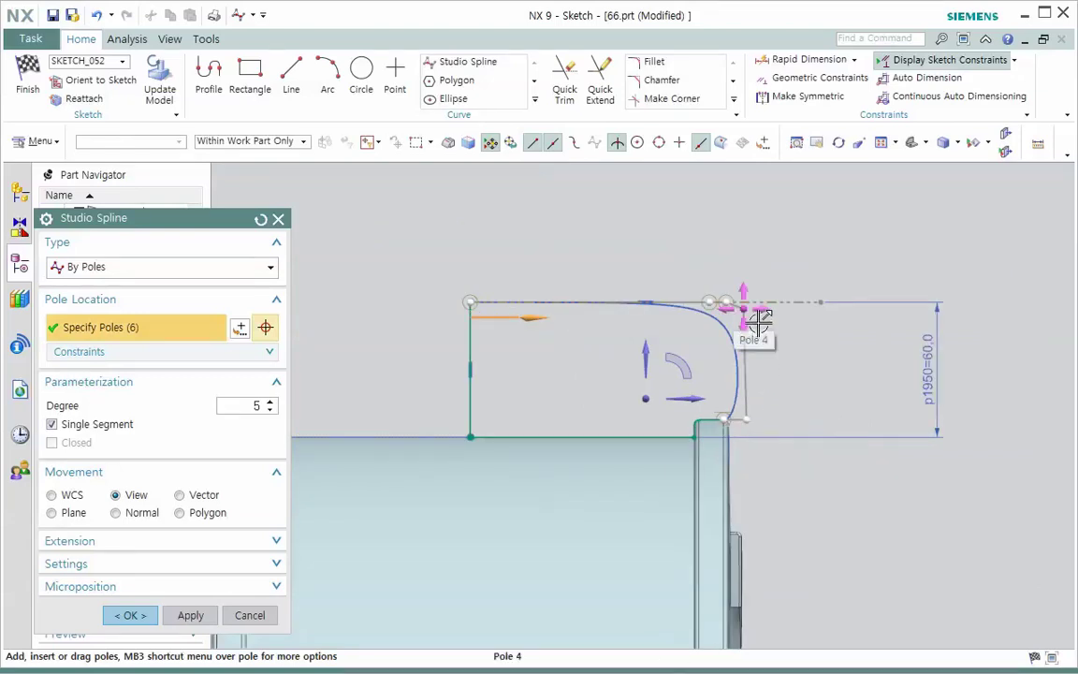
{"action": "left_click_drag", "start_coordinate": [759, 321], "coordinate": [759, 321]}
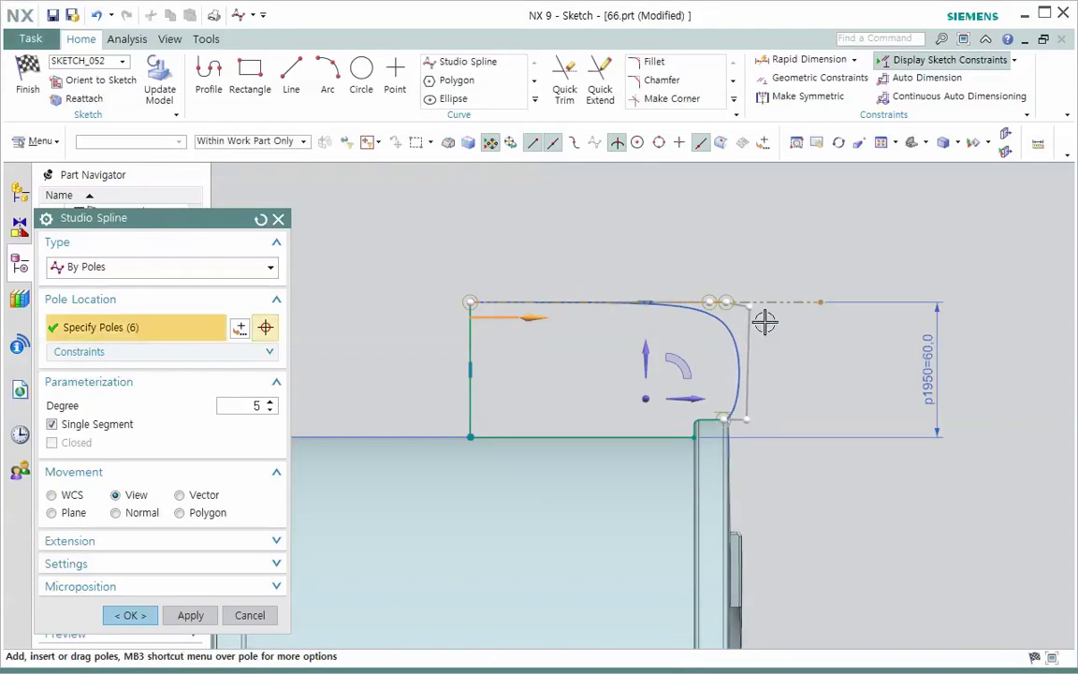
{"action": "mouse_move", "coordinate": [738, 314]}
{"action": "left_mouse_down"}
{"action": "mouse_move", "coordinate": [748, 312]}
{"action": "mouse_move", "coordinate": [719, 315]}
{"action": "left_mouse_up"}
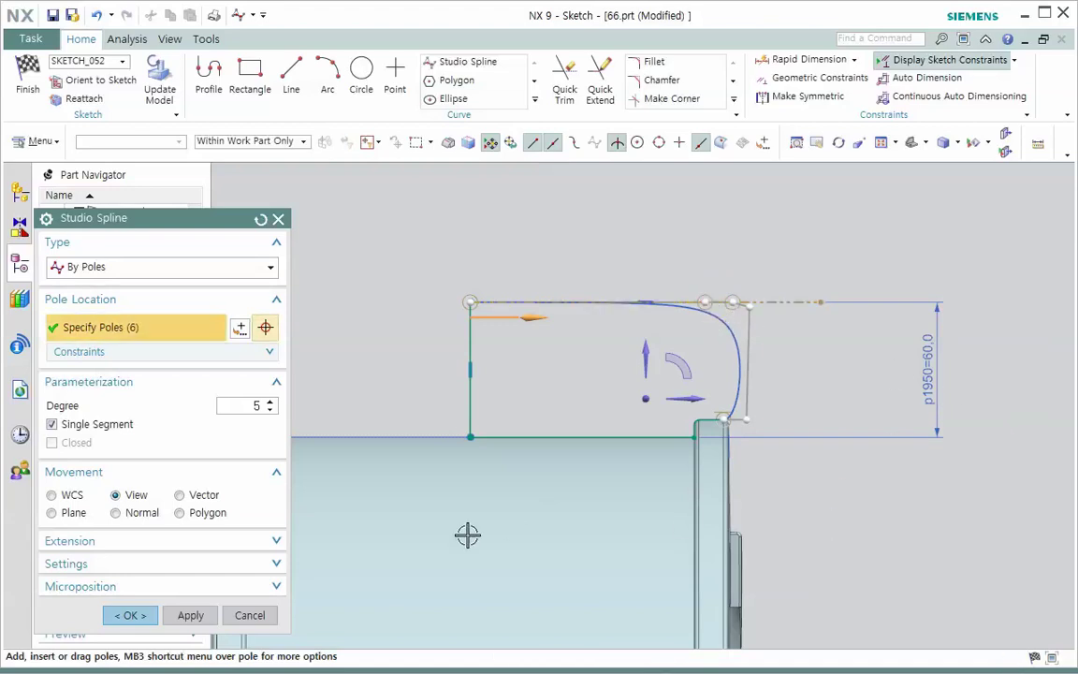
{"action": "left_click", "coordinate": [130, 614]}
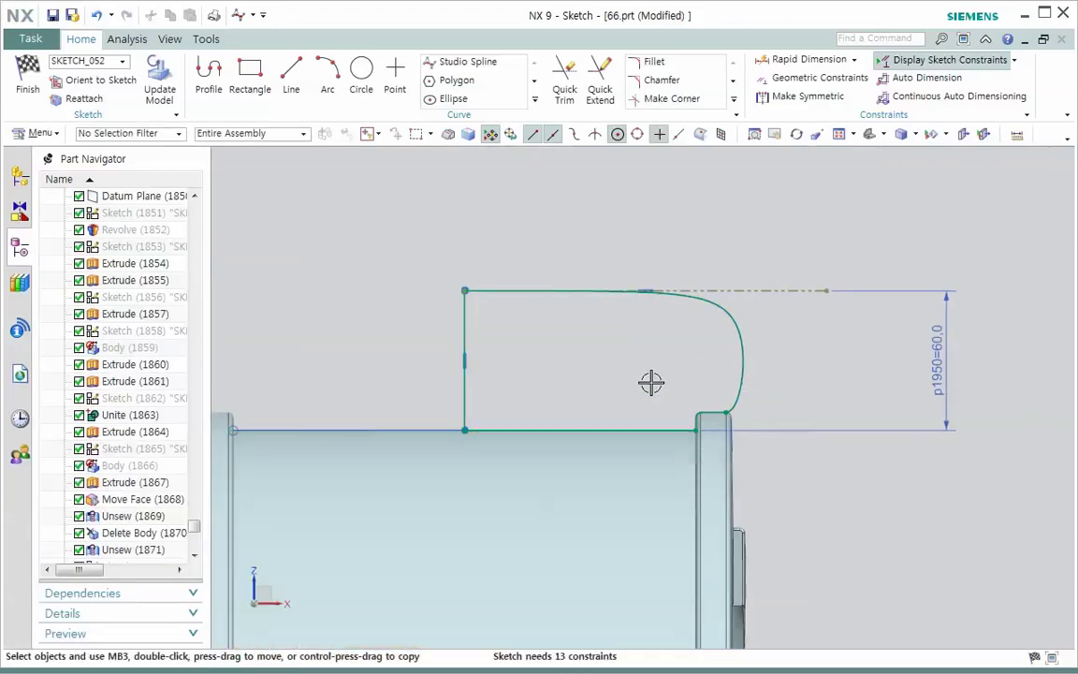
Step: Finish the sketch and delete the intersection curves on the wheel rim
{"action": "left_click", "coordinate": [27, 76]}
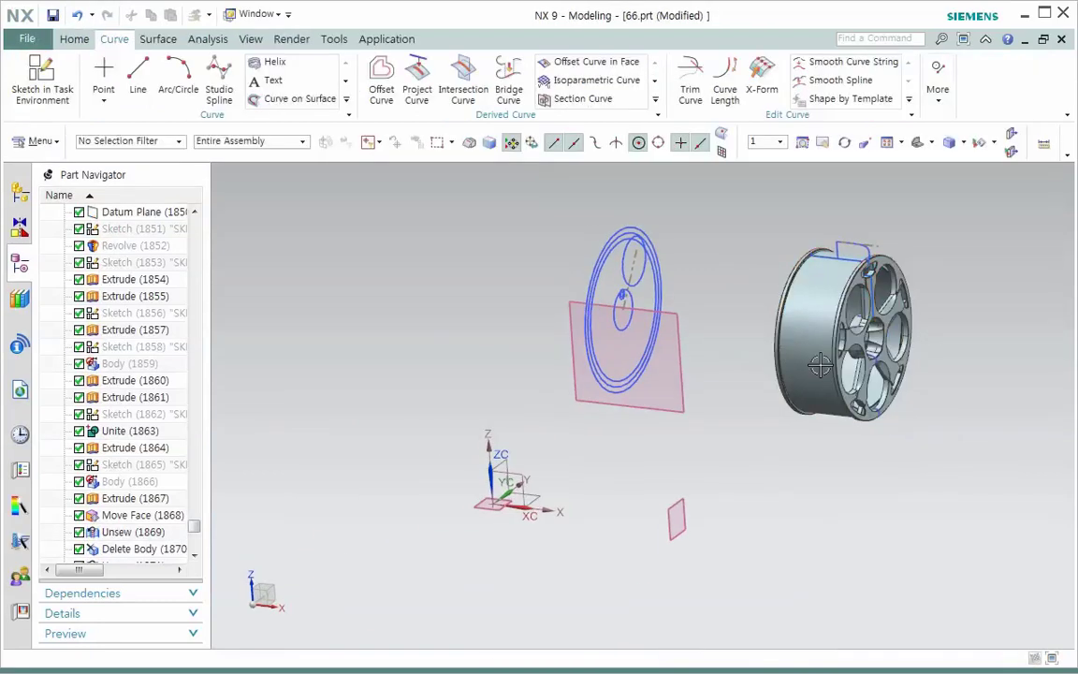
{"action": "scroll", "coordinate": [820, 365], "scroll_direction": "up", "scroll_amount": 5}
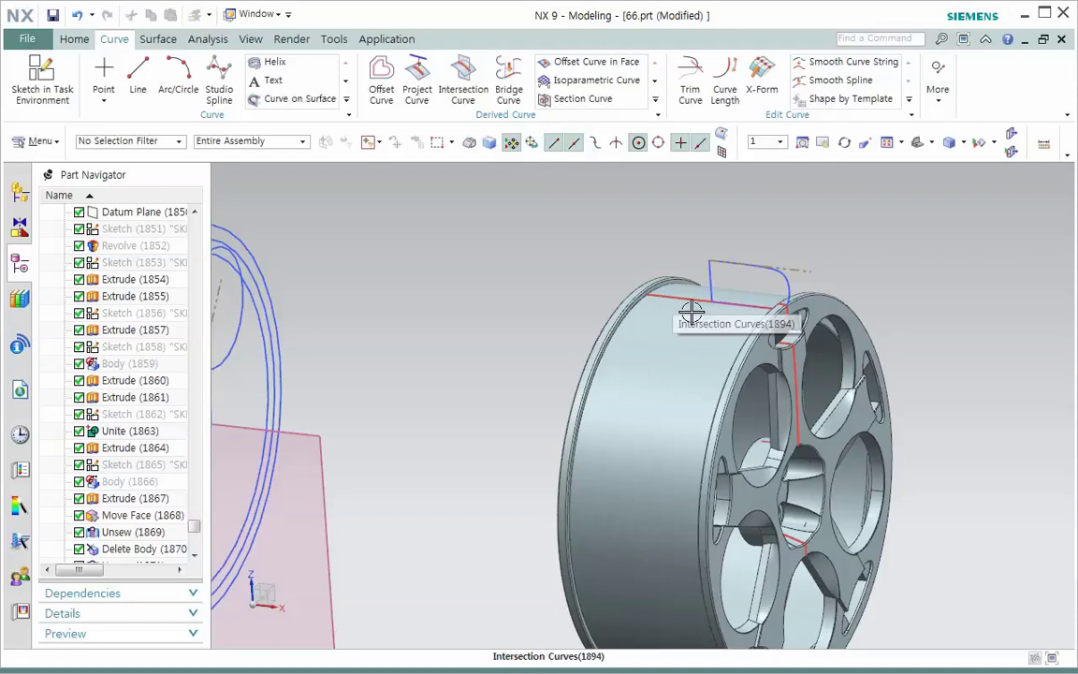
{"action": "left_click", "coordinate": [692, 312]}
{"action": "key", "text": "Delete"}
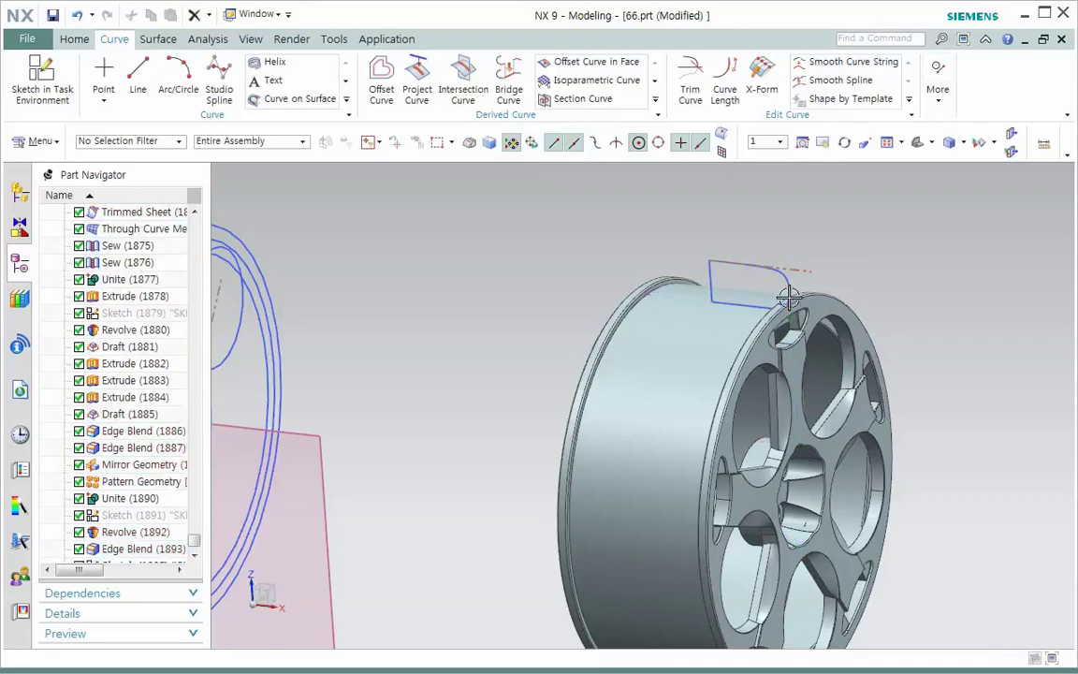
Step: Revolve the six-curve tire profile from 0 to 360 degrees about XC through the arc center of the wheel's outer edge, with Boolean None
{"action": "left_click", "coordinate": [158, 39]}
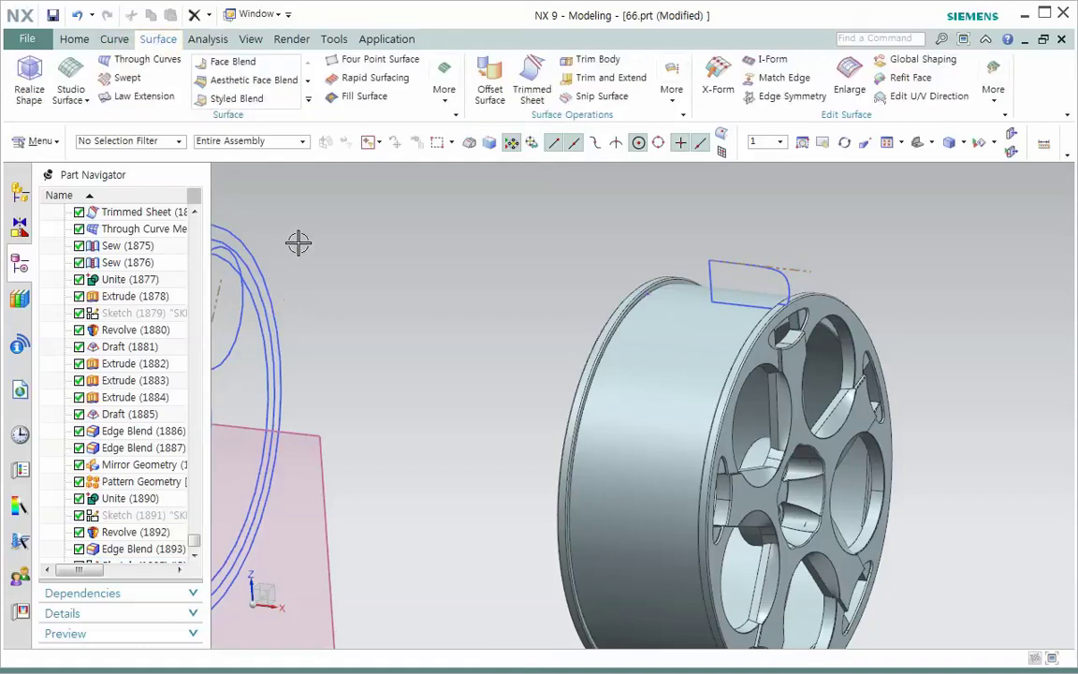
{"action": "left_click", "coordinate": [446, 90]}
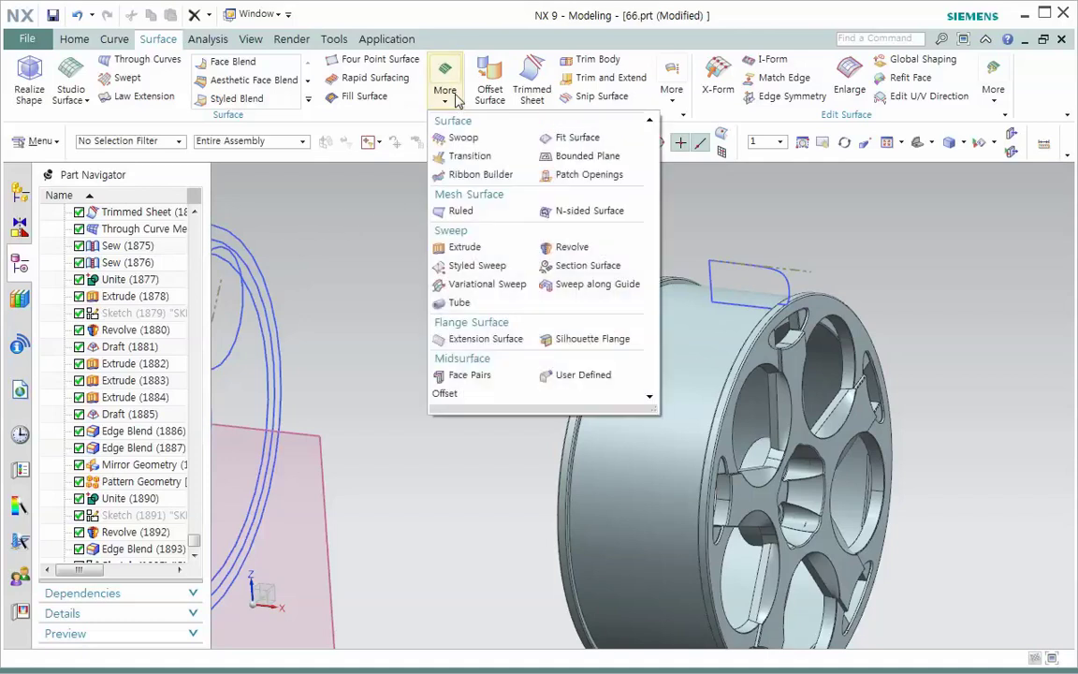
{"action": "left_click", "coordinate": [573, 243]}
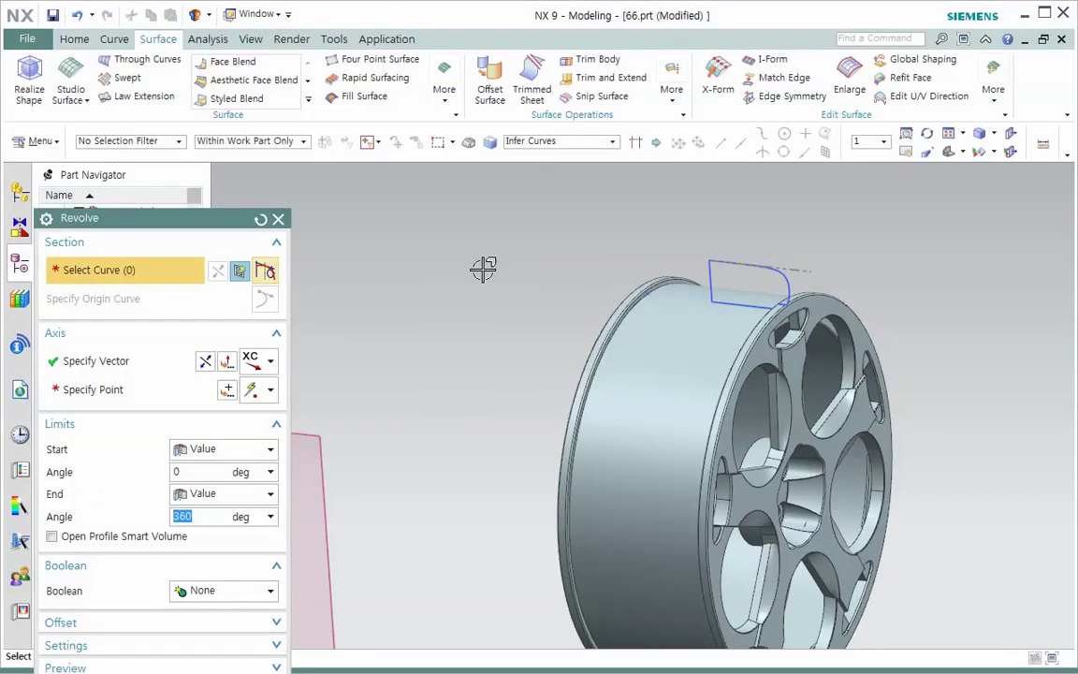
{"action": "mouse_move", "coordinate": [222, 228]}
{"action": "left_mouse_down"}
{"action": "mouse_move", "coordinate": [216, 147]}
{"action": "mouse_move", "coordinate": [201, 161]}
{"action": "left_mouse_up"}
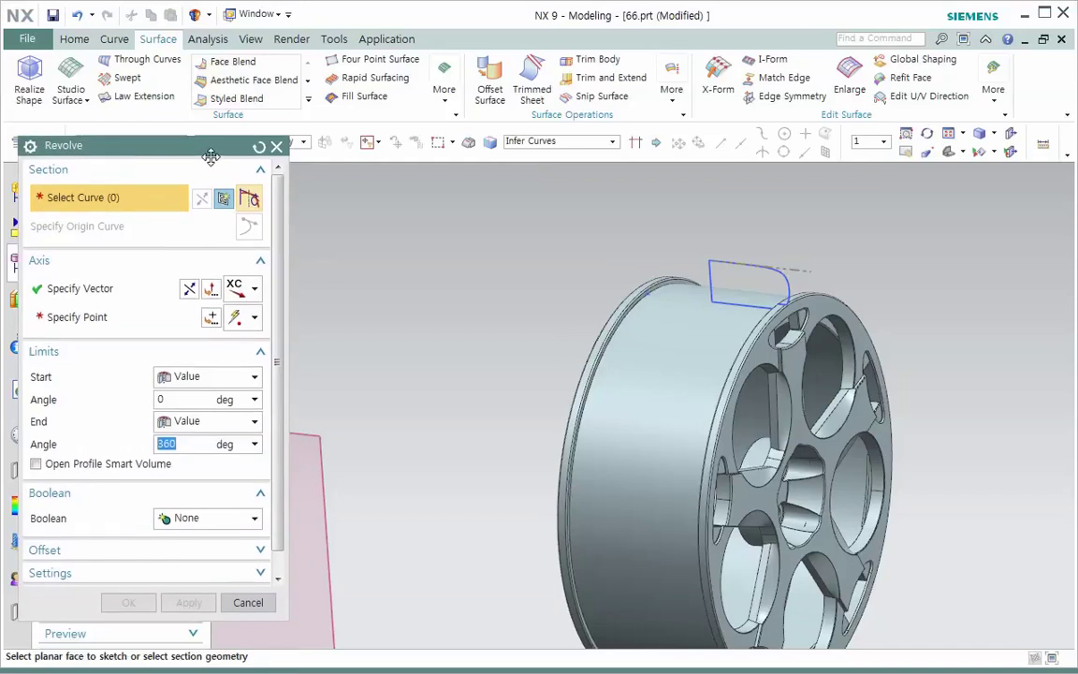
{"action": "left_click", "coordinate": [721, 271]}
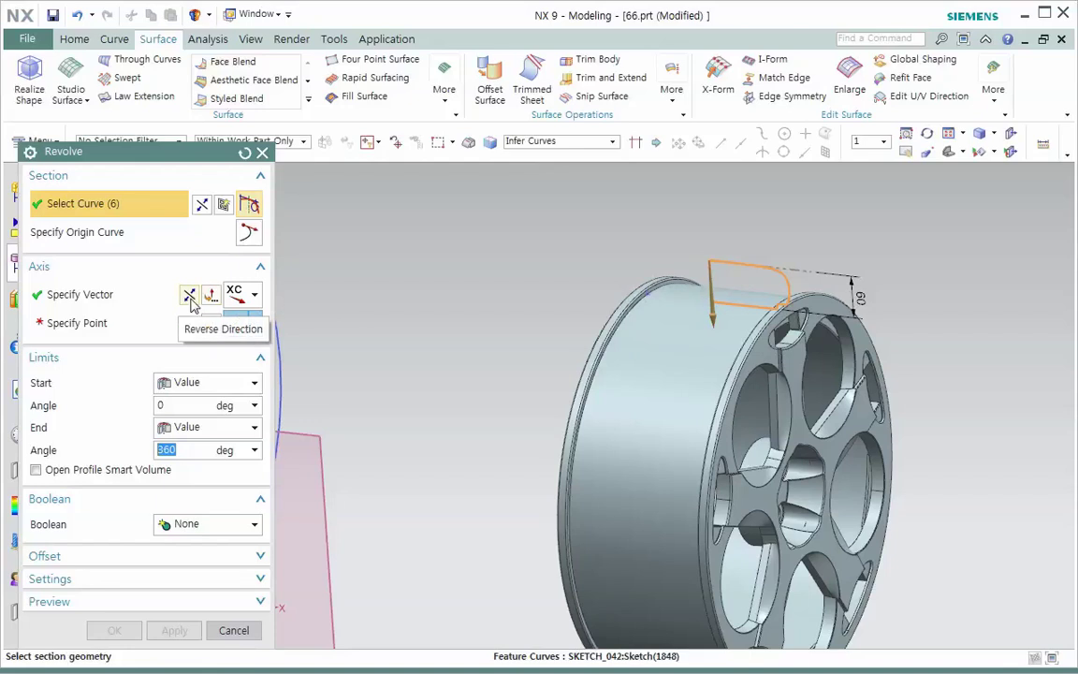
{"action": "left_click_drag", "start_coordinate": [159, 161], "coordinate": [504, 86]}
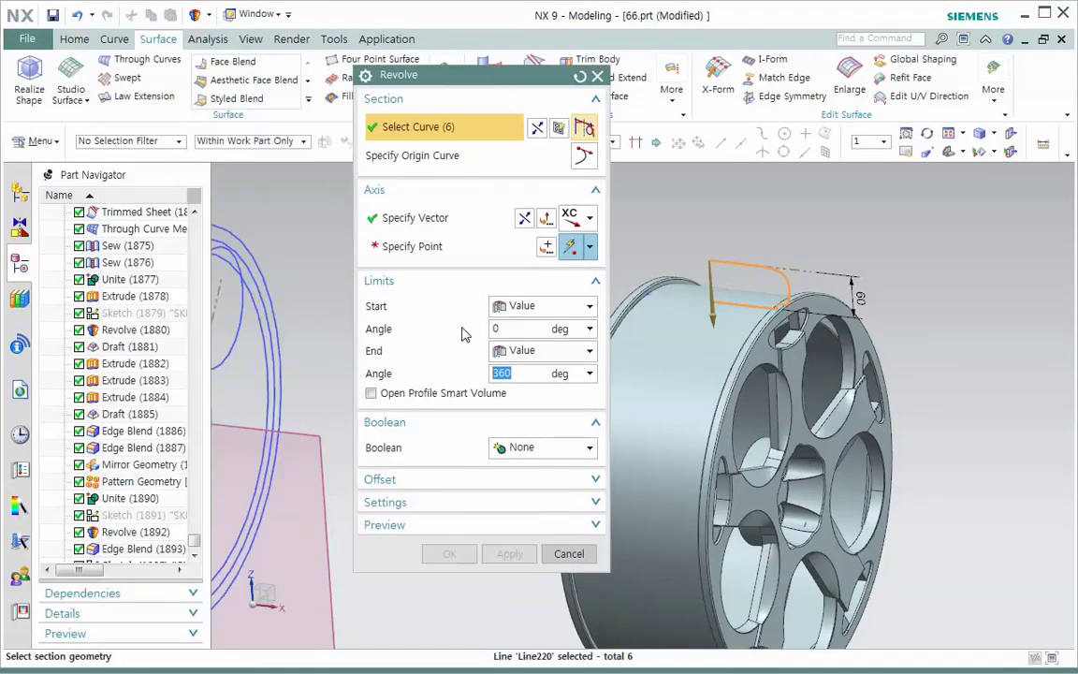
{"action": "left_click", "coordinate": [438, 249]}
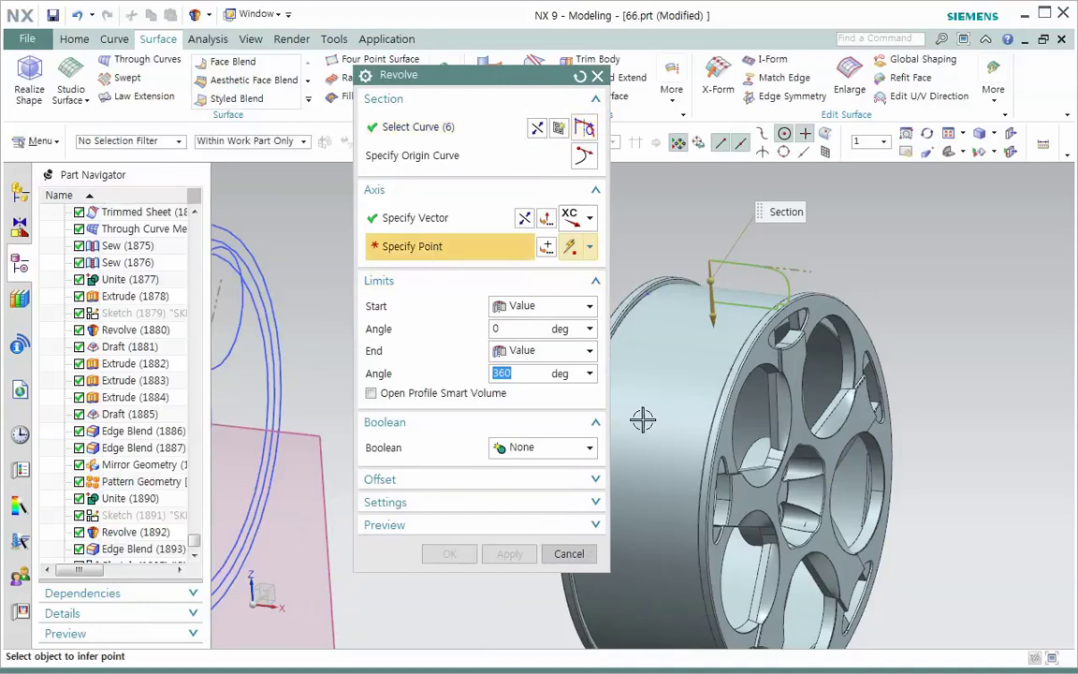
{"action": "left_click", "coordinate": [811, 508]}
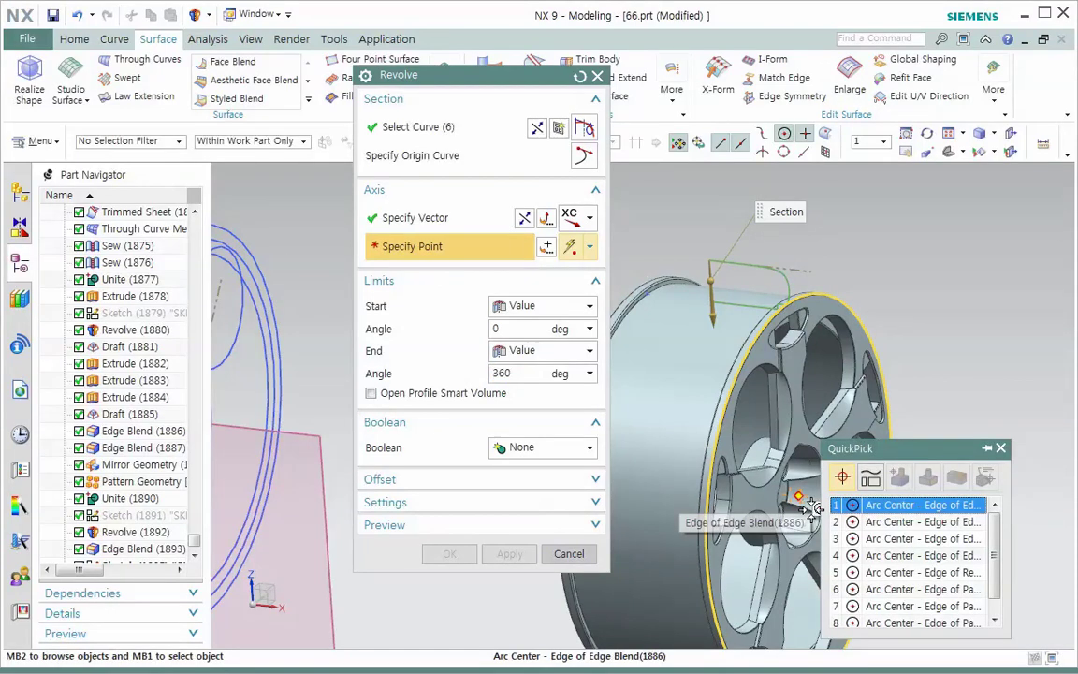
{"action": "left_click", "coordinate": [890, 507]}
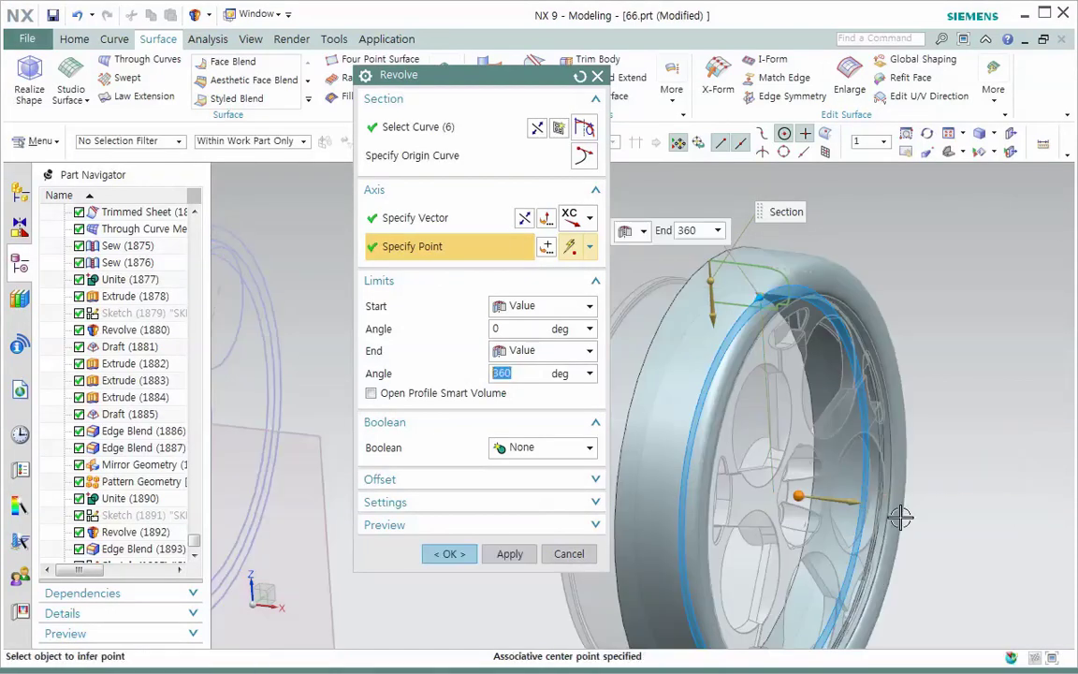
{"action": "left_click", "coordinate": [452, 555]}
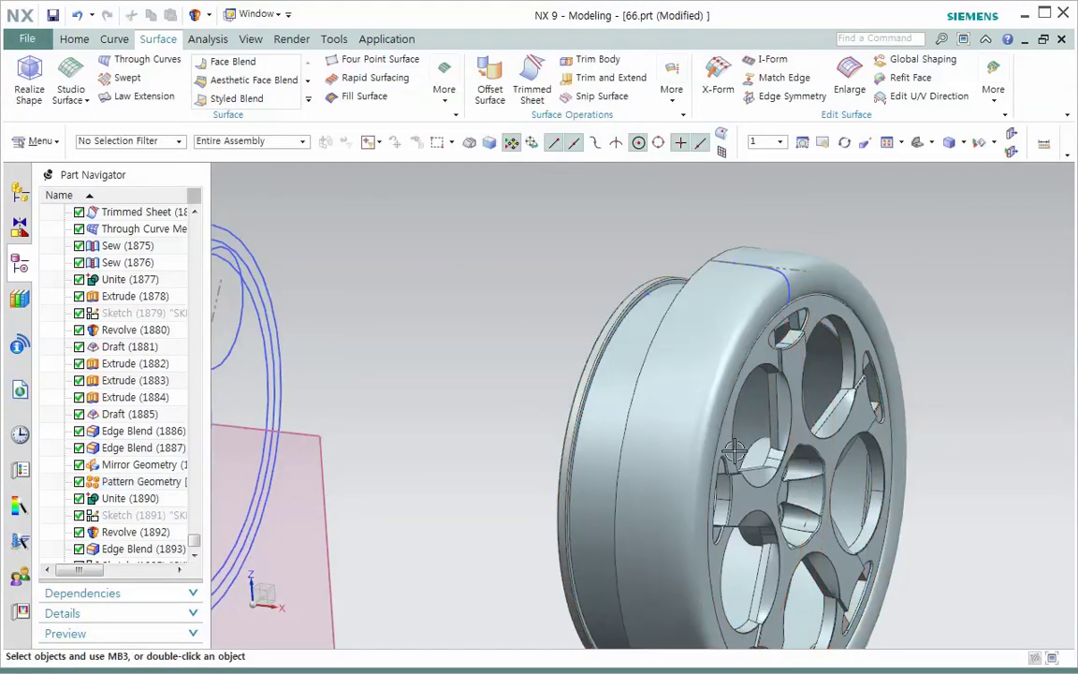
Step: Examine the revolved tire half on the wheel from the front and at an angle
{"action": "middle_click_drag", "start_coordinate": [705, 466], "coordinate": [734, 430]}
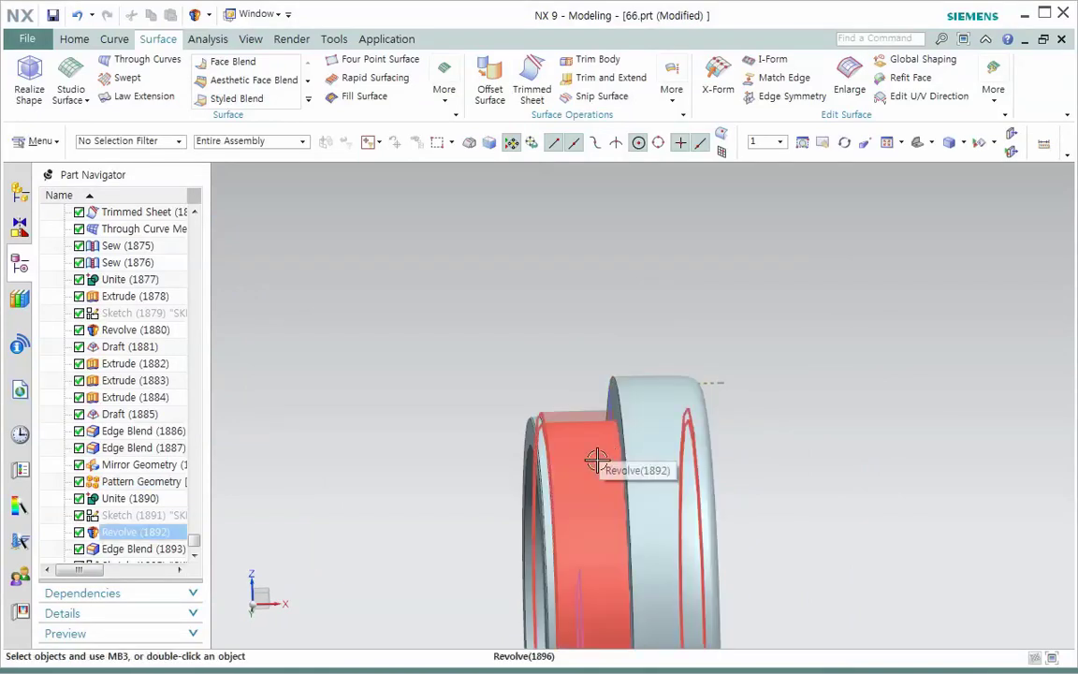
{"action": "key", "text": "ctrl+alt+r"}
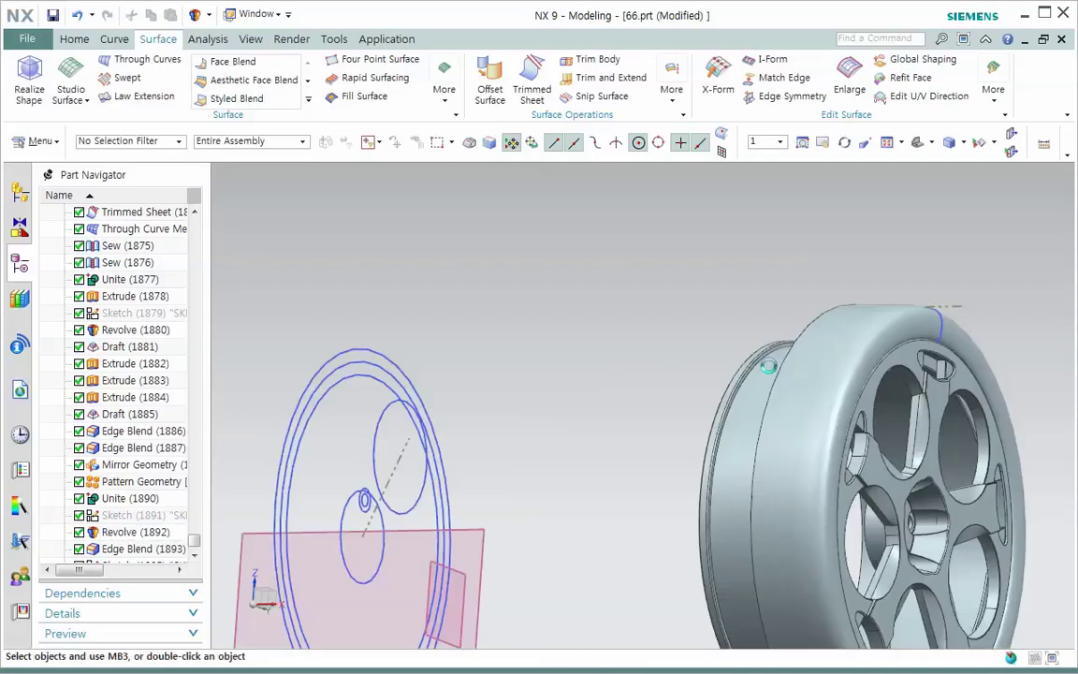
{"action": "key", "text": "ctrl+alt+f"}
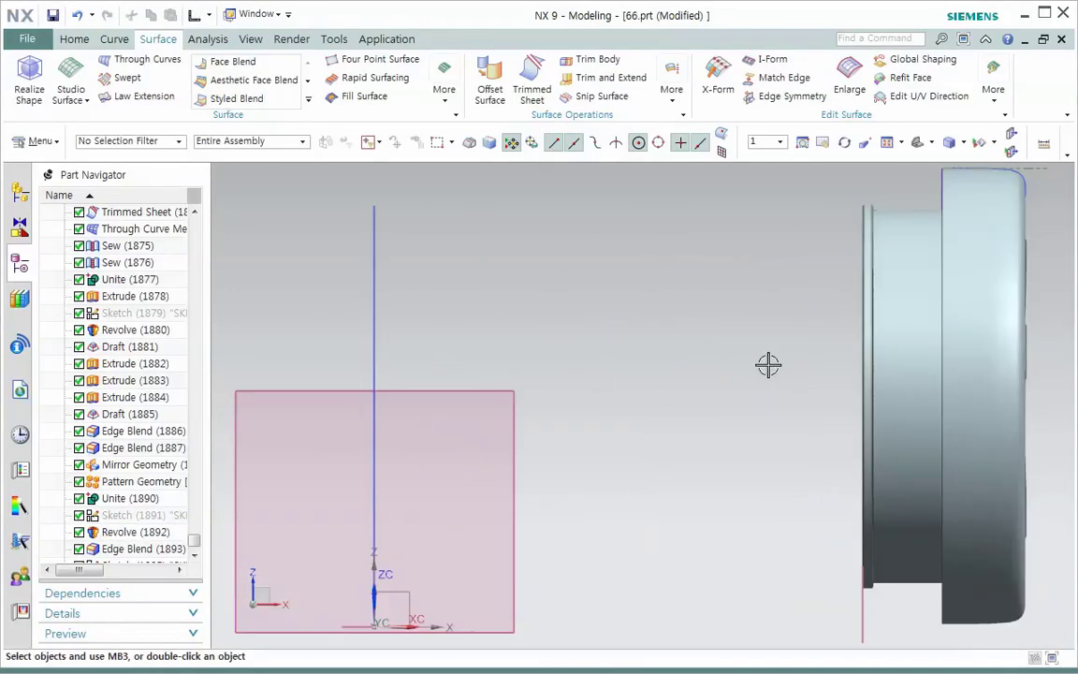
{"action": "middle_click_drag", "start_coordinate": [987, 300], "coordinate": [631, 376], "text": "shift"}
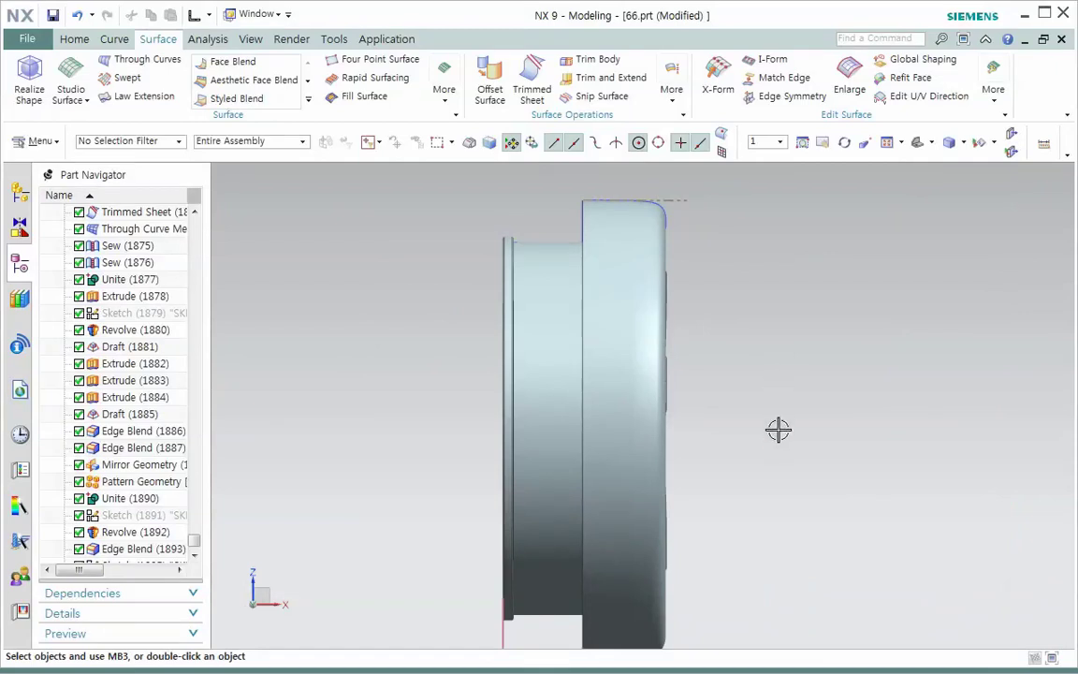
{"action": "mouse_move", "coordinate": [771, 449]}
{"action": "middle_mouse_down", "text": "shift"}
{"action": "mouse_move", "coordinate": [779, 372]}
{"action": "mouse_move", "coordinate": [772, 460]}
{"action": "middle_mouse_up", "text": "shift"}
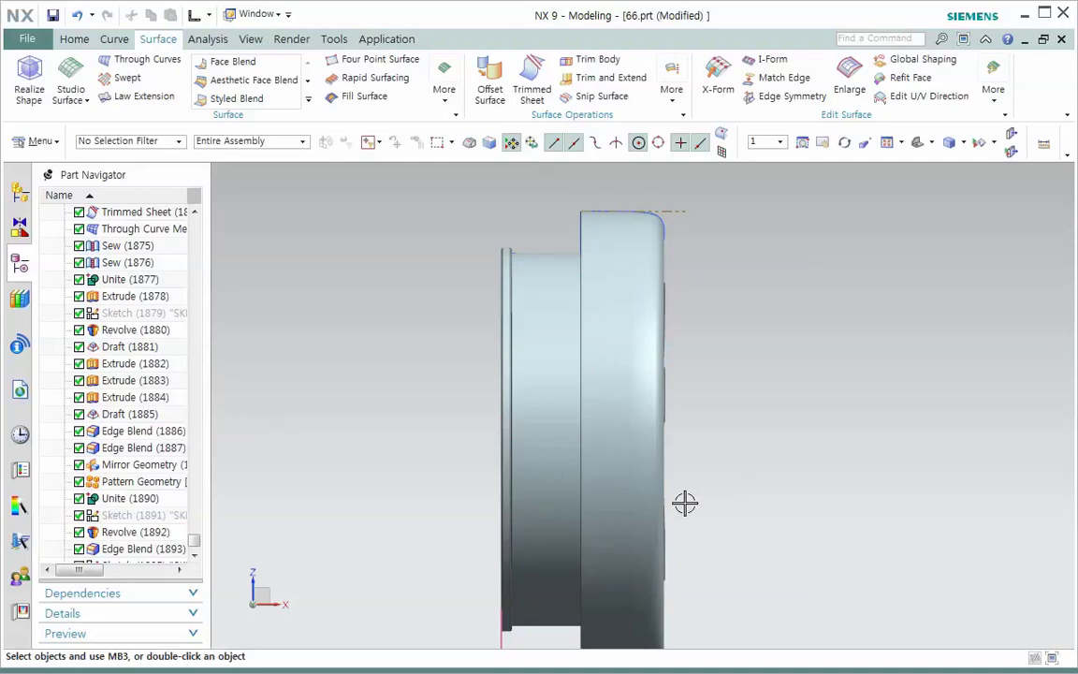
{"action": "middle_click_drag", "start_coordinate": [653, 429], "coordinate": [573, 356]}
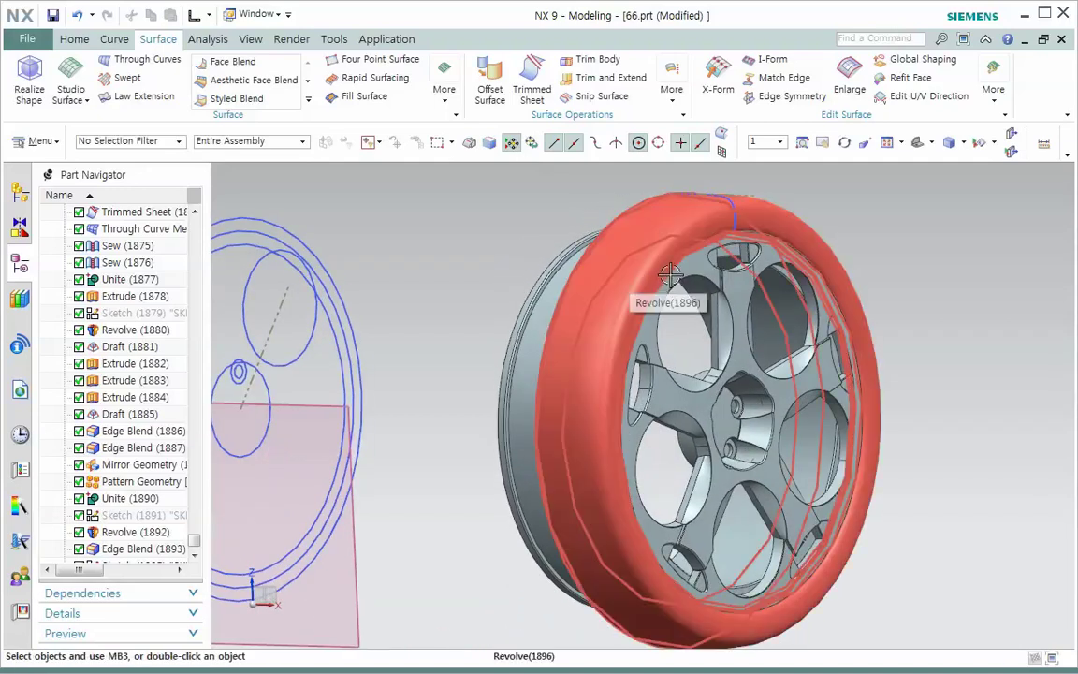